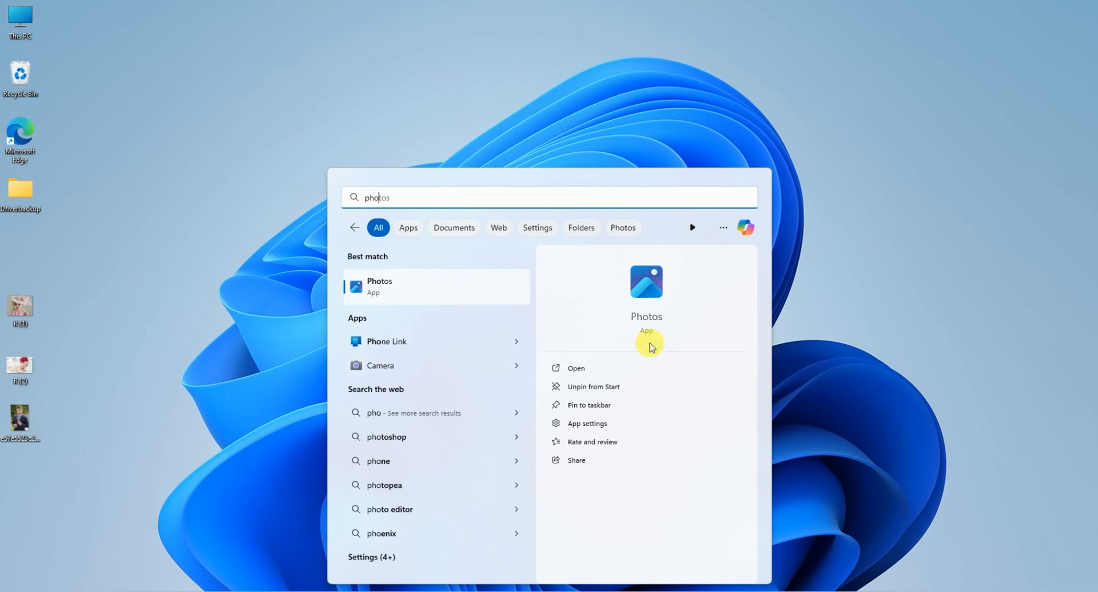
Open the Photos app, view its Folders section and close the app
{"action": "left_click", "coordinate": [648, 319]}
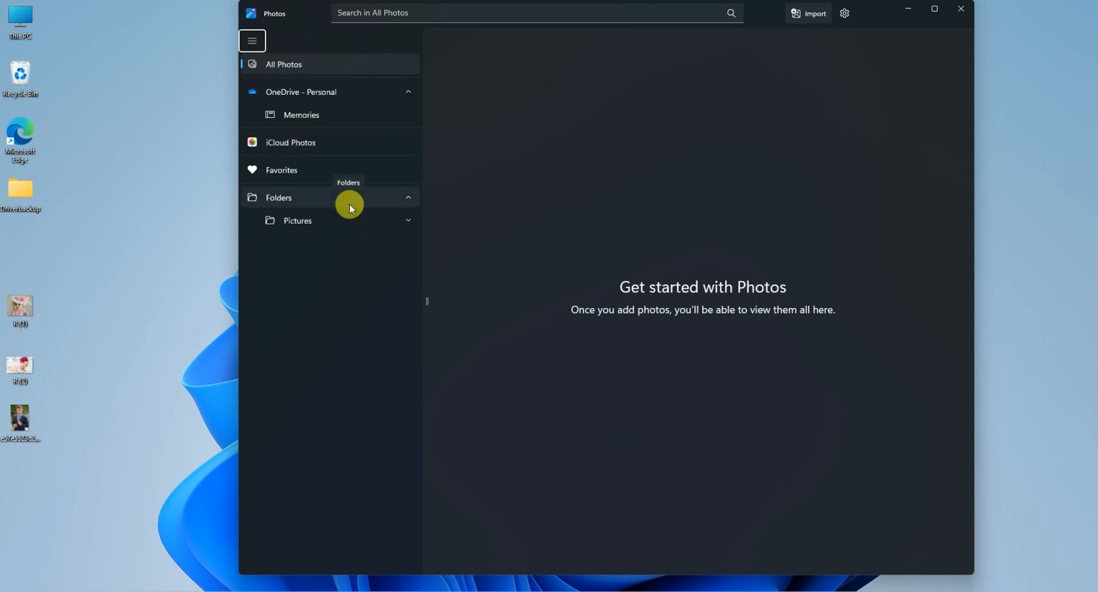
{"action": "left_click", "coordinate": [318, 205]}
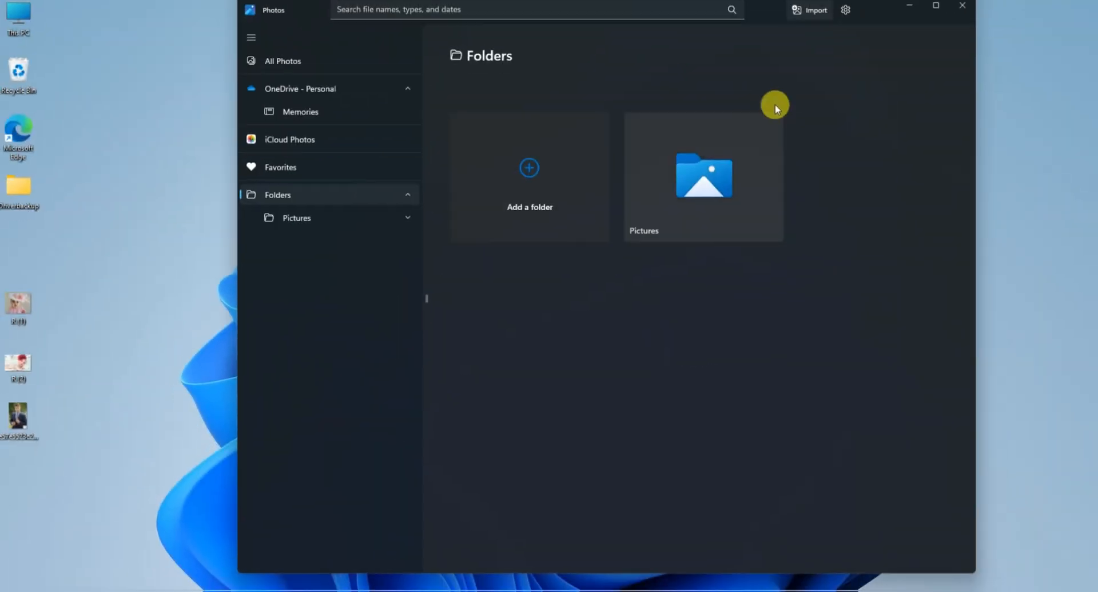
{"action": "left_click", "coordinate": [963, 10]}
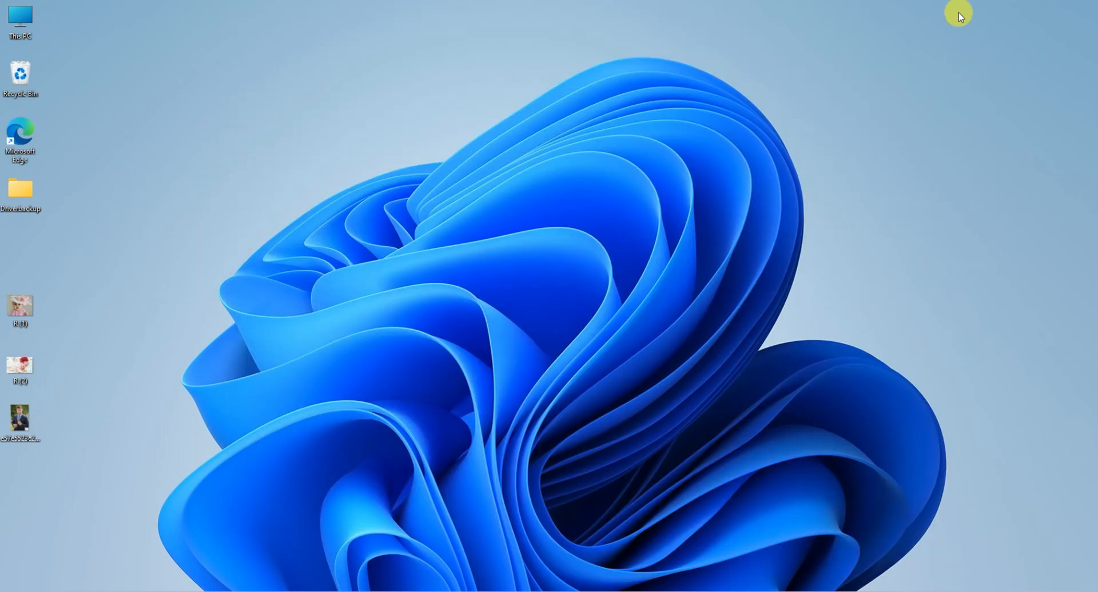
Move the three image files toward the middle of the desktop and open the portrait of the man in a suit with Photos
{"action": "left_click_drag", "start_coordinate": [89, 278], "coordinate": [335, 252]}
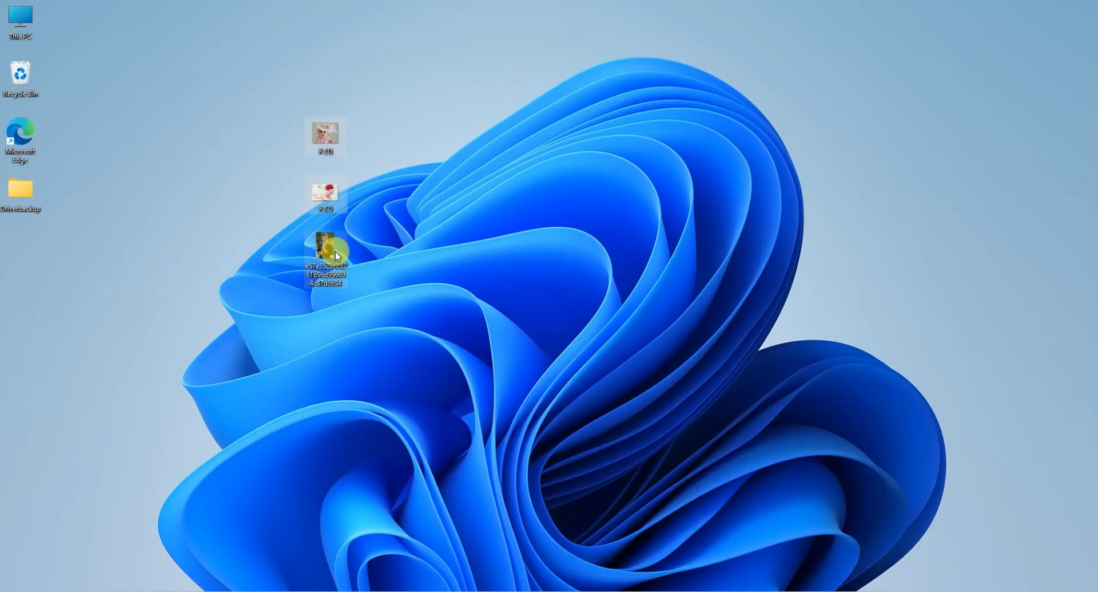
{"action": "left_click", "coordinate": [452, 202]}
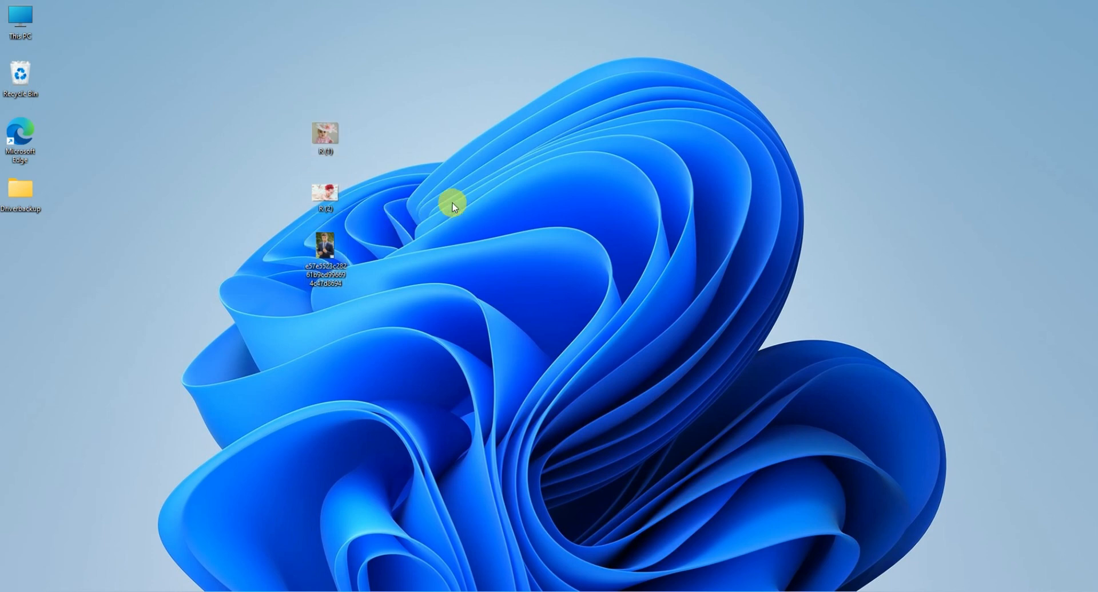
{"action": "right_click", "coordinate": [332, 243]}
{"action": "key", "text": "Escape"}
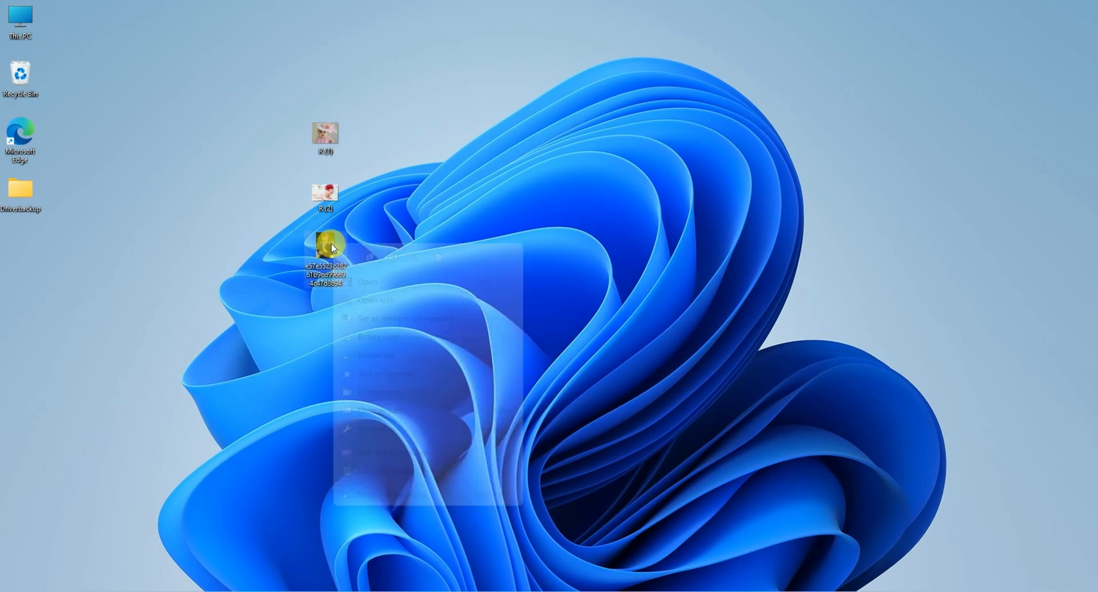
{"action": "right_click", "coordinate": [331, 243]}
{"action": "mouse_move", "coordinate": [401, 307]}
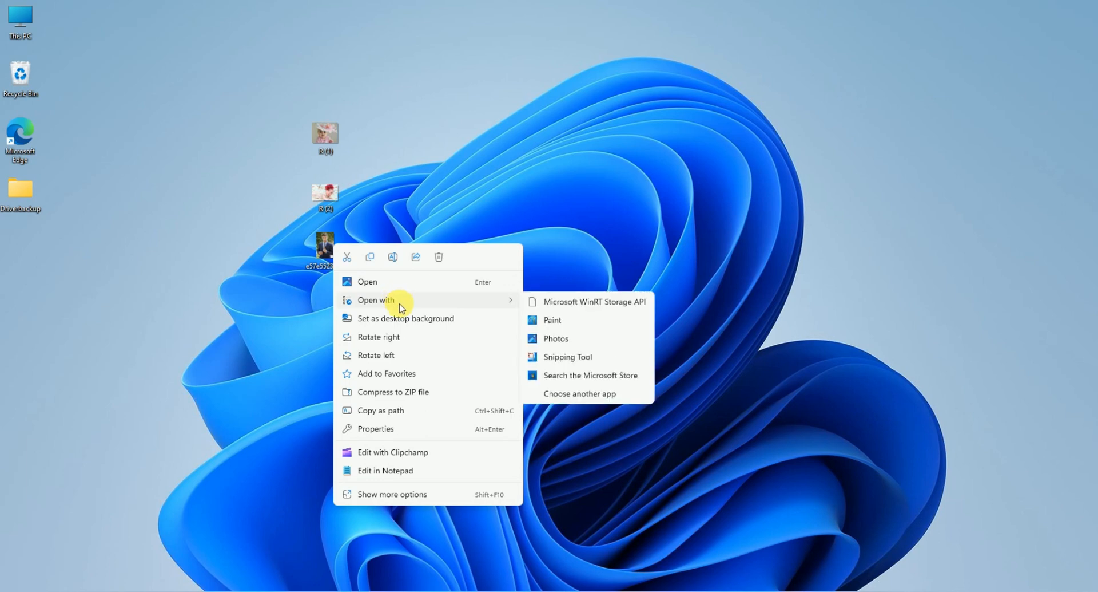
{"action": "left_click", "coordinate": [580, 343]}
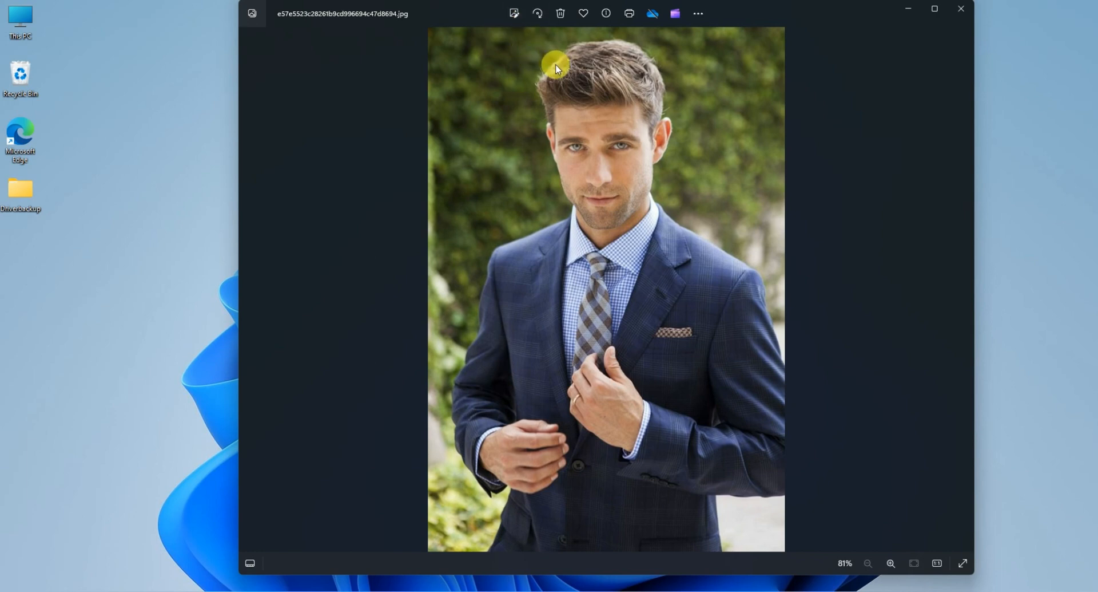
Rotate the portrait clockwise through four quarter turns, back to upright
{"action": "left_click", "coordinate": [539, 17]}
{"action": "left_click", "coordinate": [539, 17]}
{"action": "left_click", "coordinate": [538, 17]}
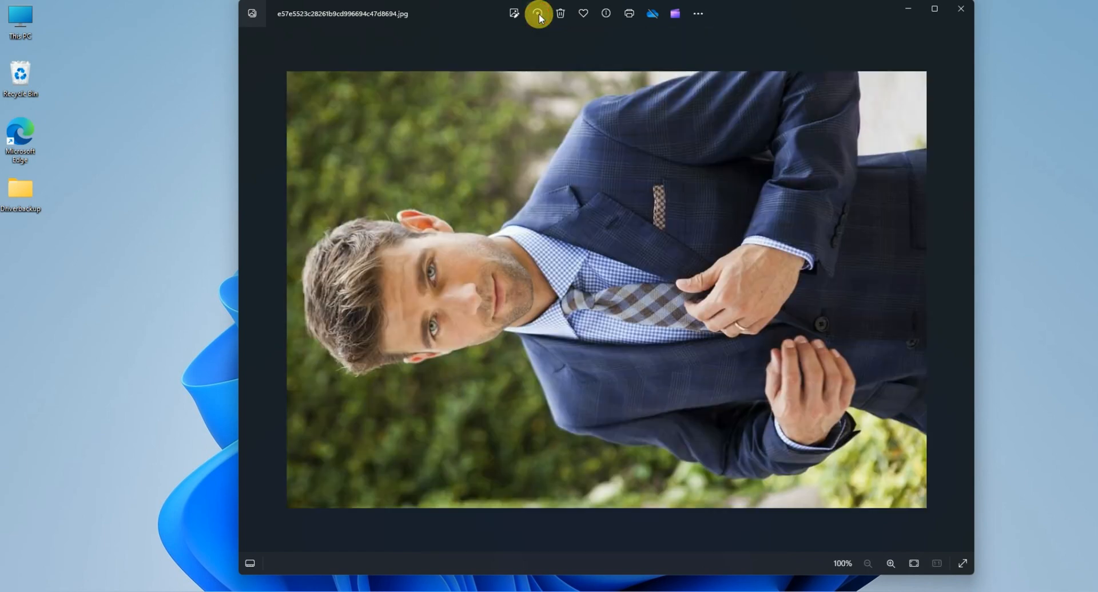
{"action": "left_click", "coordinate": [539, 17]}
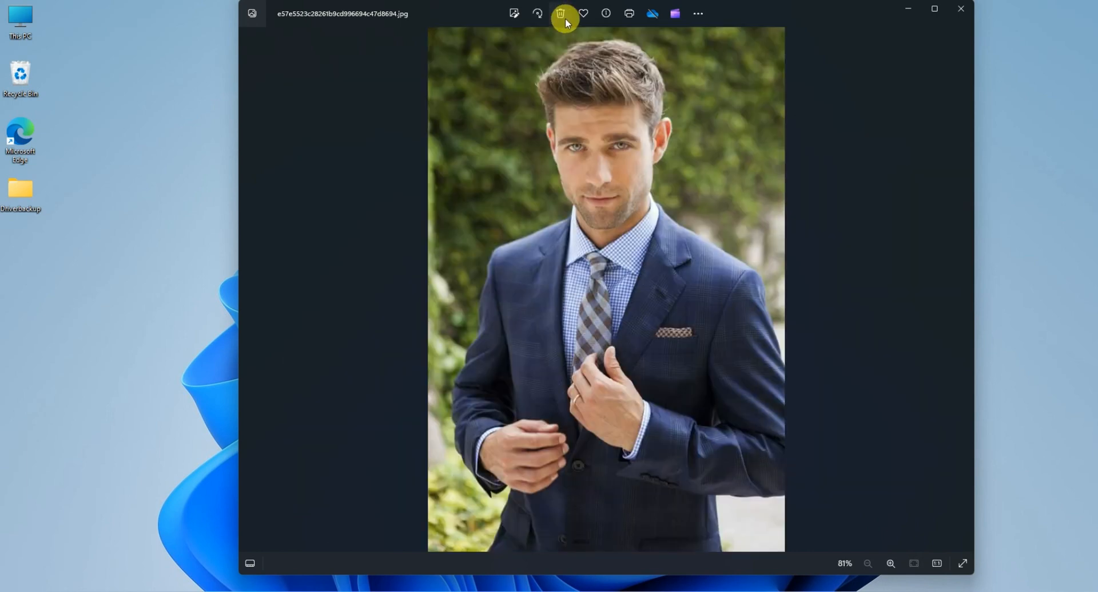
Show the portrait's file information and open the photo for editing
{"action": "left_click", "coordinate": [609, 12]}
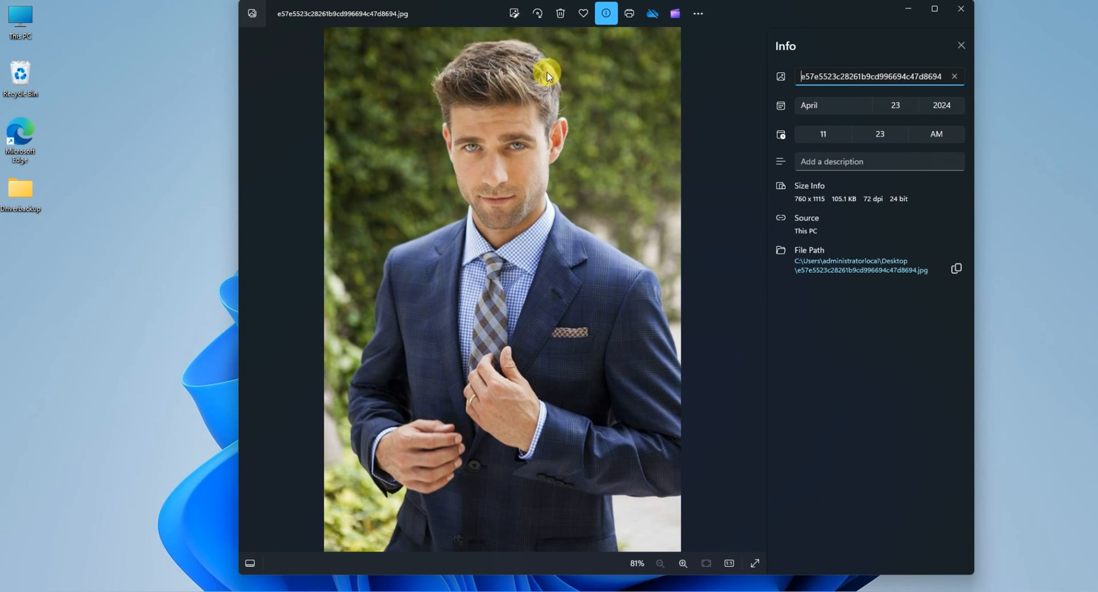
{"action": "left_click", "coordinate": [517, 14]}
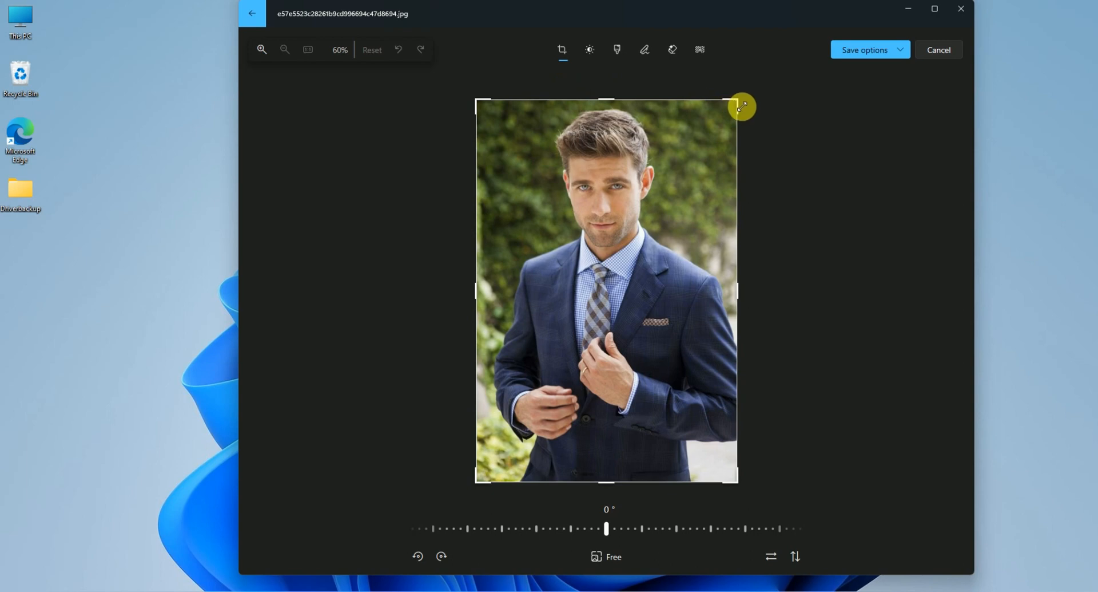
Adjust the crop frame from its corner and tilt the photo to -10° before straightening it back to 0°
{"action": "mouse_move", "coordinate": [742, 107]}
{"action": "left_mouse_down"}
{"action": "mouse_move", "coordinate": [679, 232]}
{"action": "mouse_move", "coordinate": [740, 105]}
{"action": "left_mouse_up"}
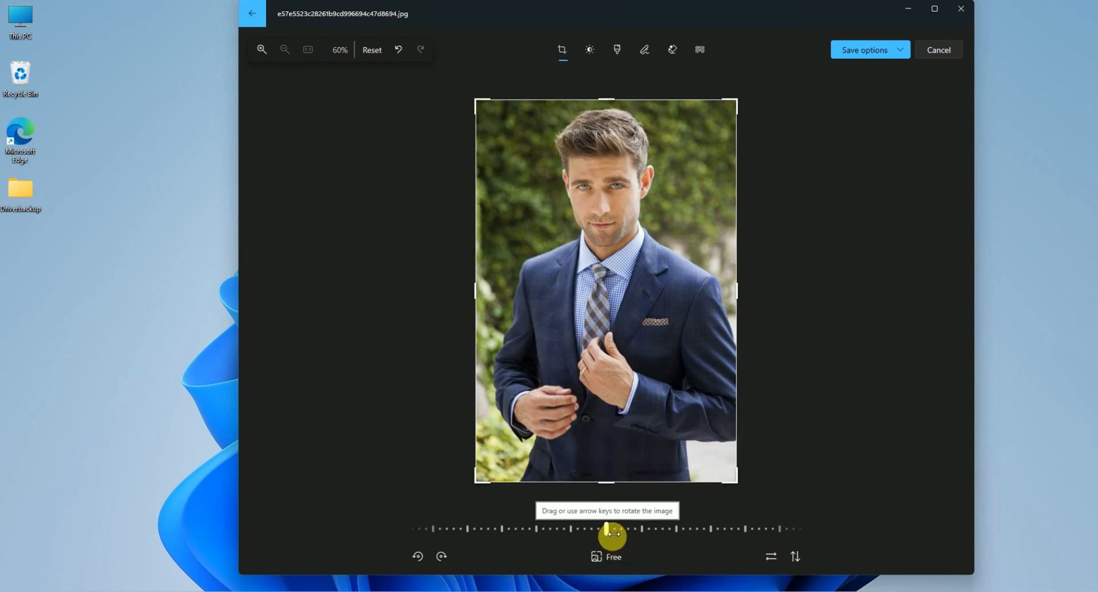
{"action": "left_click_drag", "start_coordinate": [613, 534], "coordinate": [696, 528]}
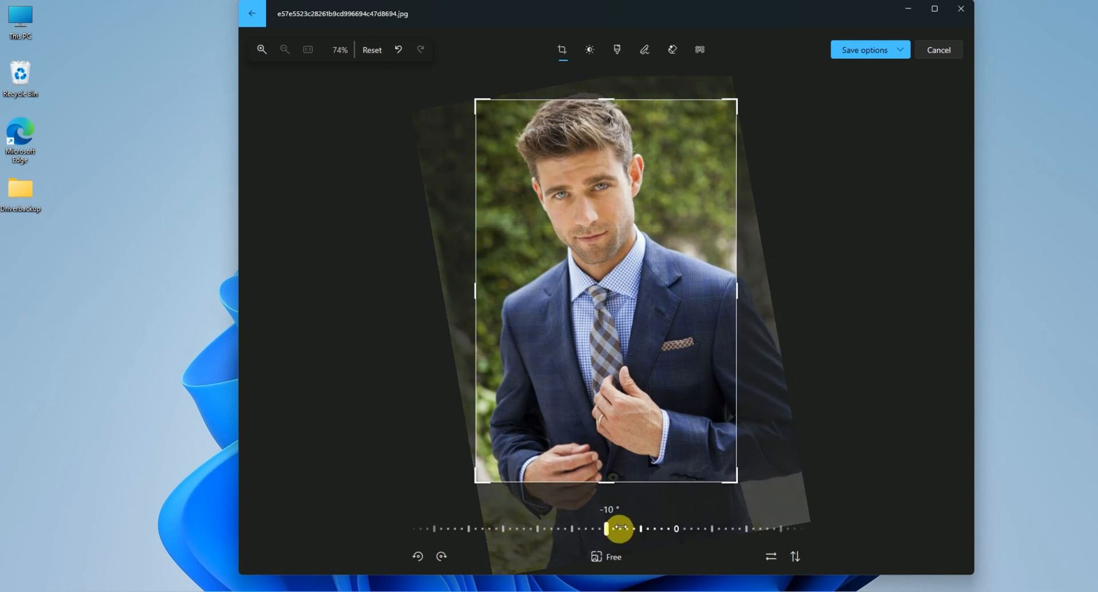
{"action": "left_click_drag", "start_coordinate": [611, 531], "coordinate": [567, 534]}
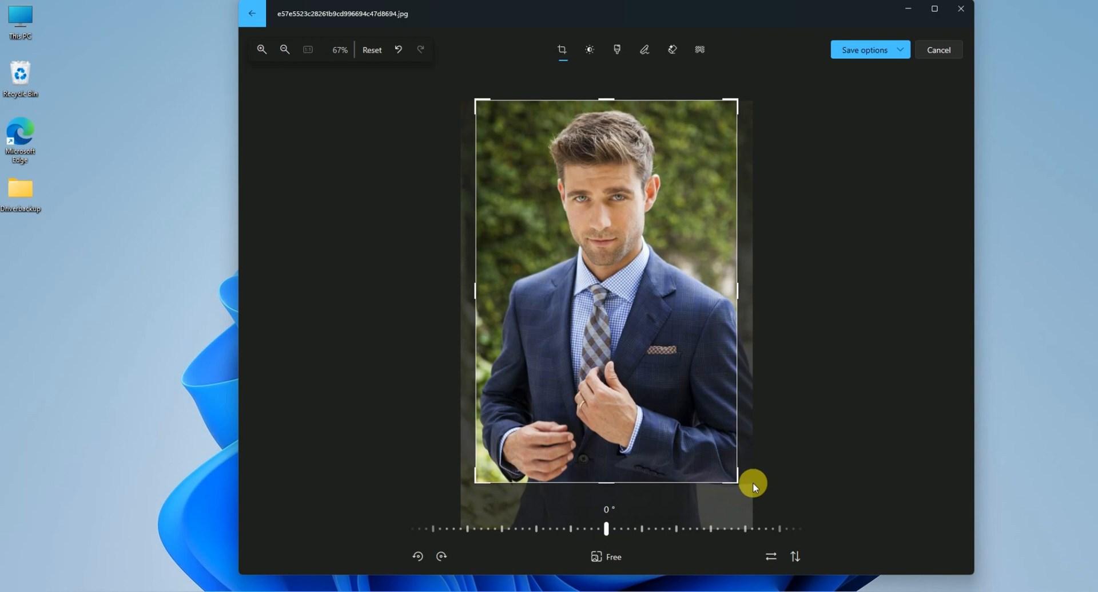
Try the 9:16 aspect ratio on the crop and return it to Free
{"action": "left_click", "coordinate": [616, 560]}
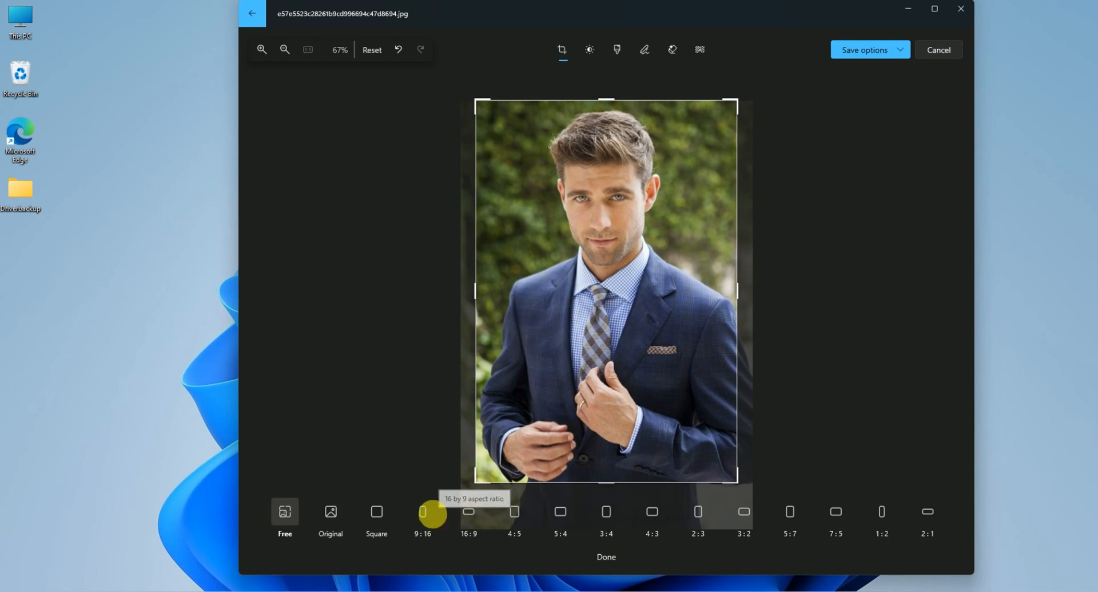
{"action": "left_click", "coordinate": [422, 512]}
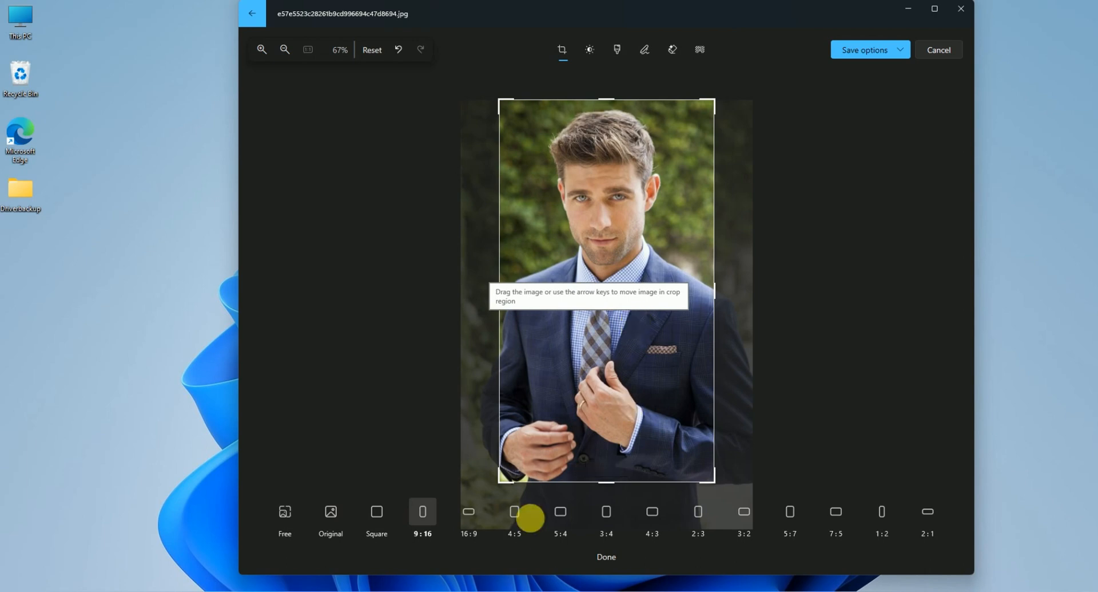
{"action": "left_click", "coordinate": [286, 512]}
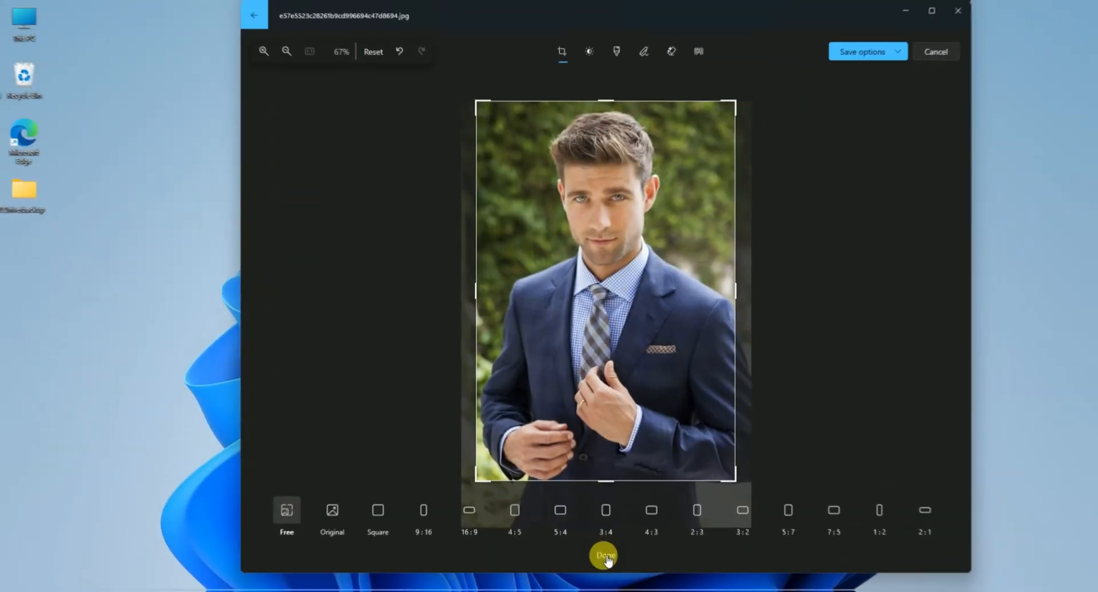
{"action": "left_click", "coordinate": [605, 557]}
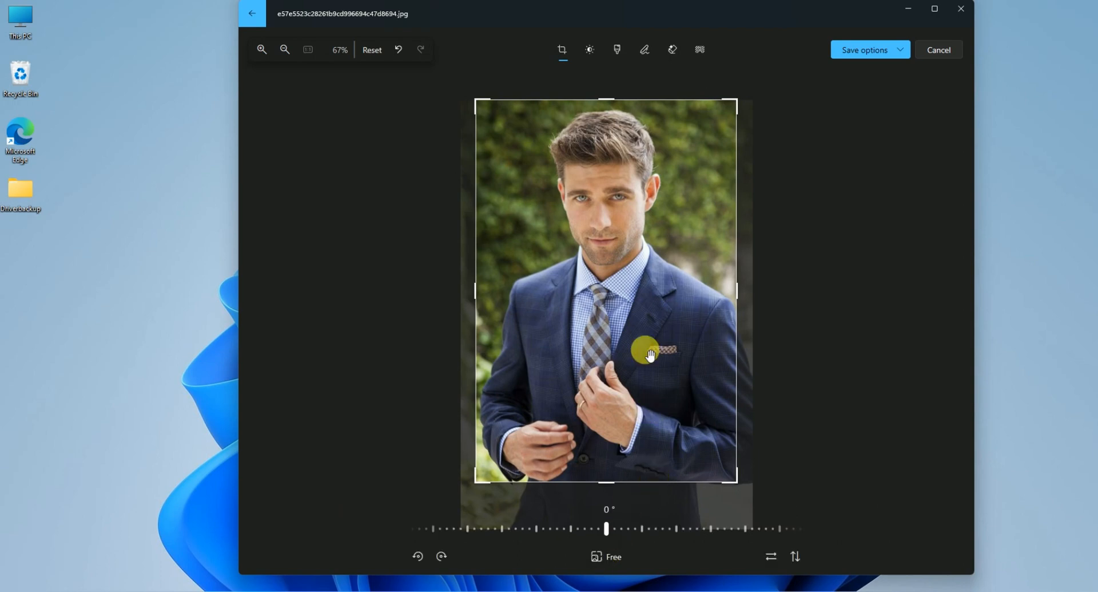
Try the Brightness adjustment on the photo, leaving it at 0
{"action": "left_click", "coordinate": [592, 52]}
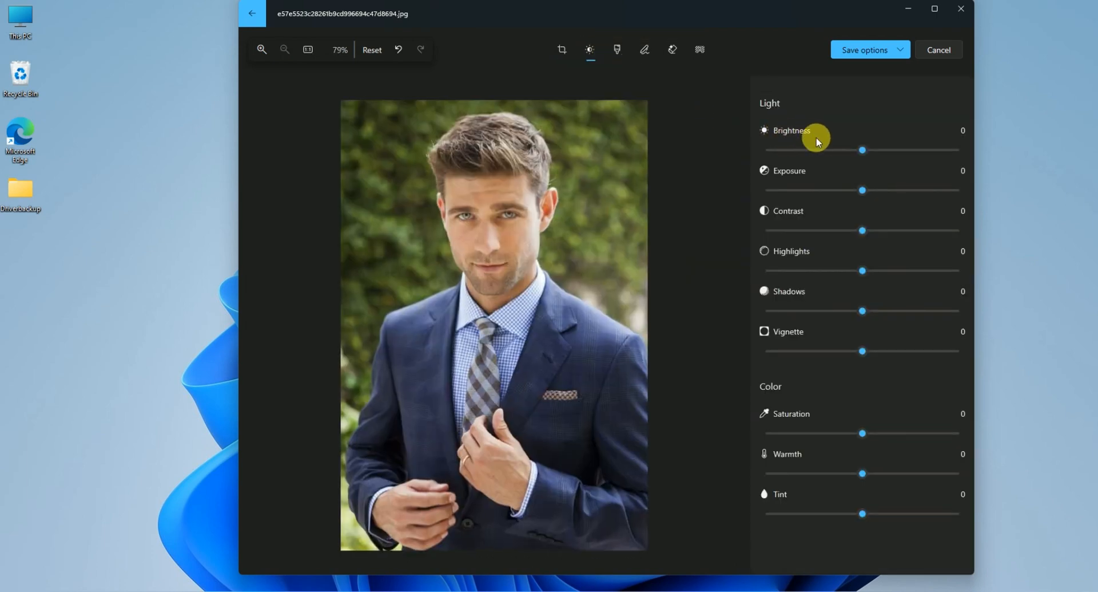
{"action": "mouse_move", "coordinate": [864, 150]}
{"action": "left_mouse_down"}
{"action": "mouse_move", "coordinate": [907, 152]}
{"action": "mouse_move", "coordinate": [817, 152]}
{"action": "mouse_move", "coordinate": [861, 152]}
{"action": "left_mouse_up"}
Try Auto Enhance with the Punch, Calm, Cool Light, B&W, B&W Cool and B&W Warm filters, restoring Original and turning Auto Enhance off
{"action": "left_click", "coordinate": [622, 51]}
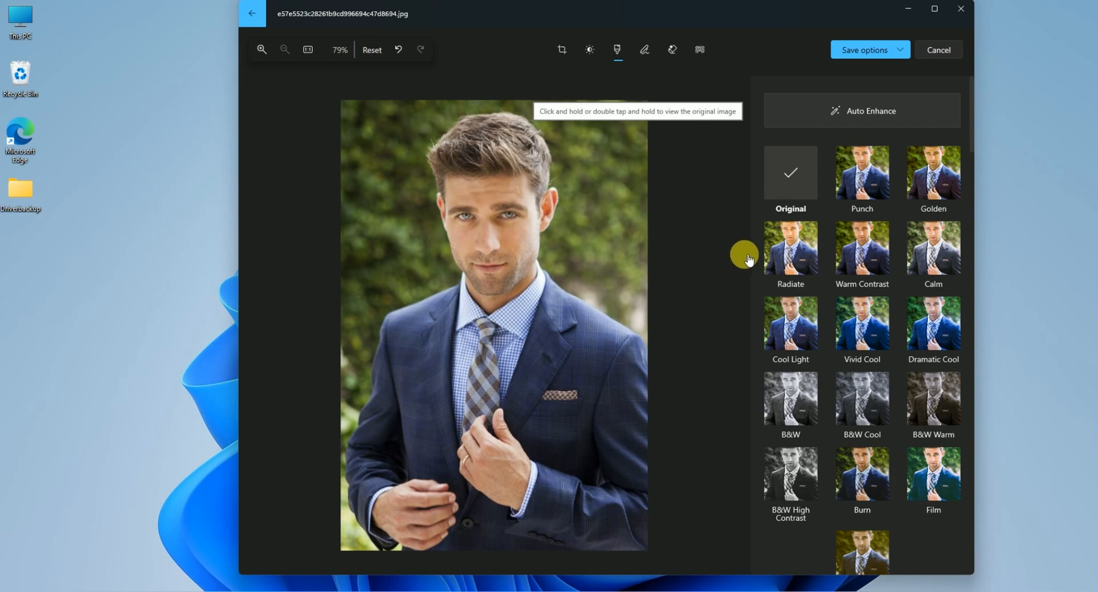
{"action": "left_click", "coordinate": [889, 118]}
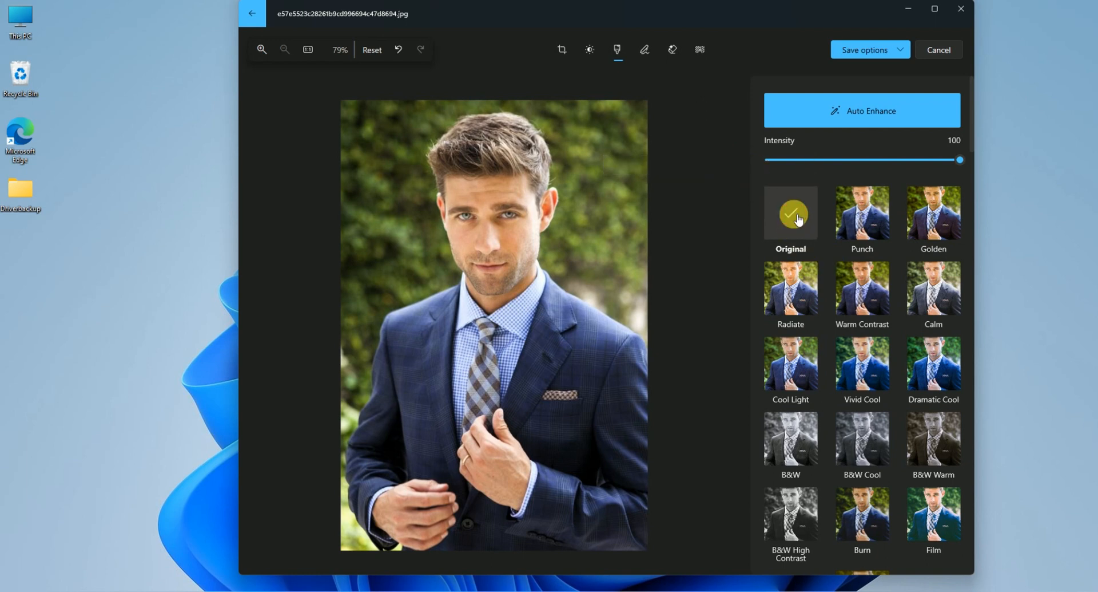
{"action": "left_click", "coordinate": [870, 220]}
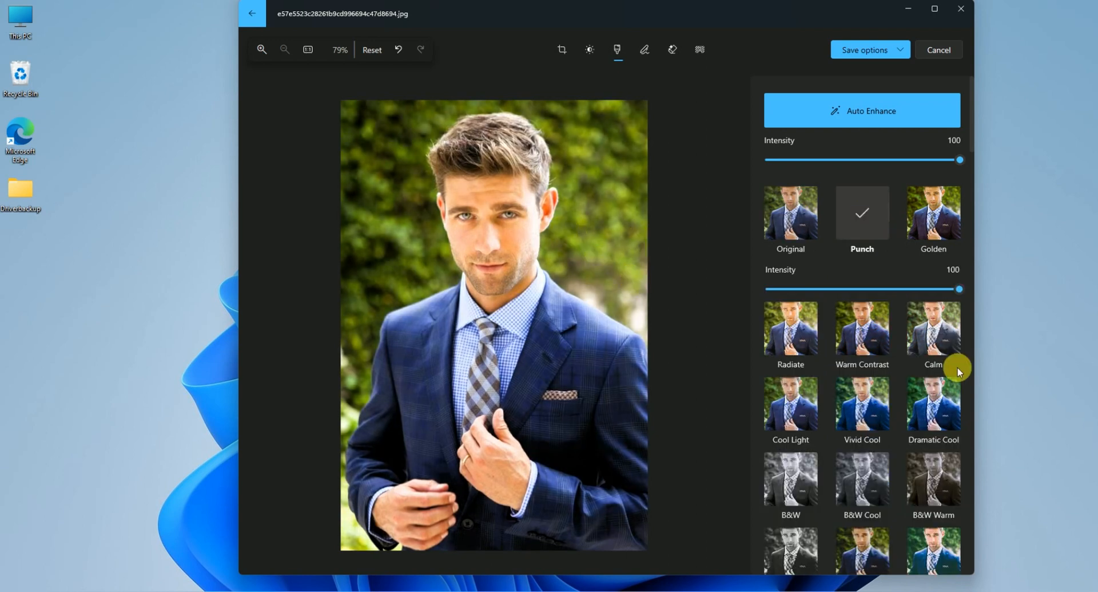
{"action": "left_click", "coordinate": [936, 335]}
{"action": "scroll", "coordinate": [898, 366], "scroll_direction": "down", "scroll_amount": 2}
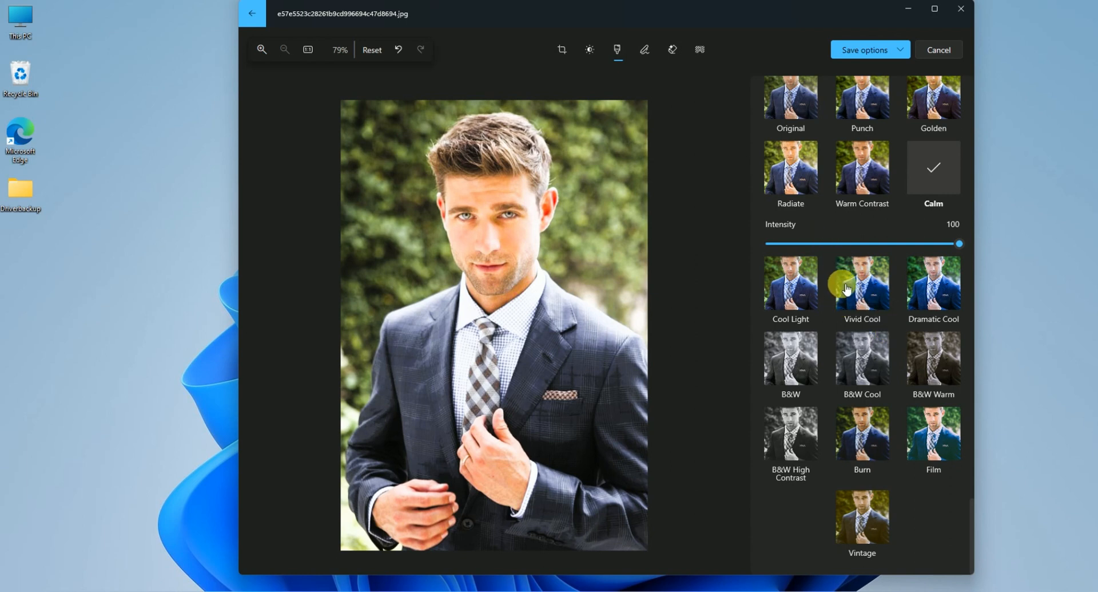
{"action": "left_click", "coordinate": [792, 296]}
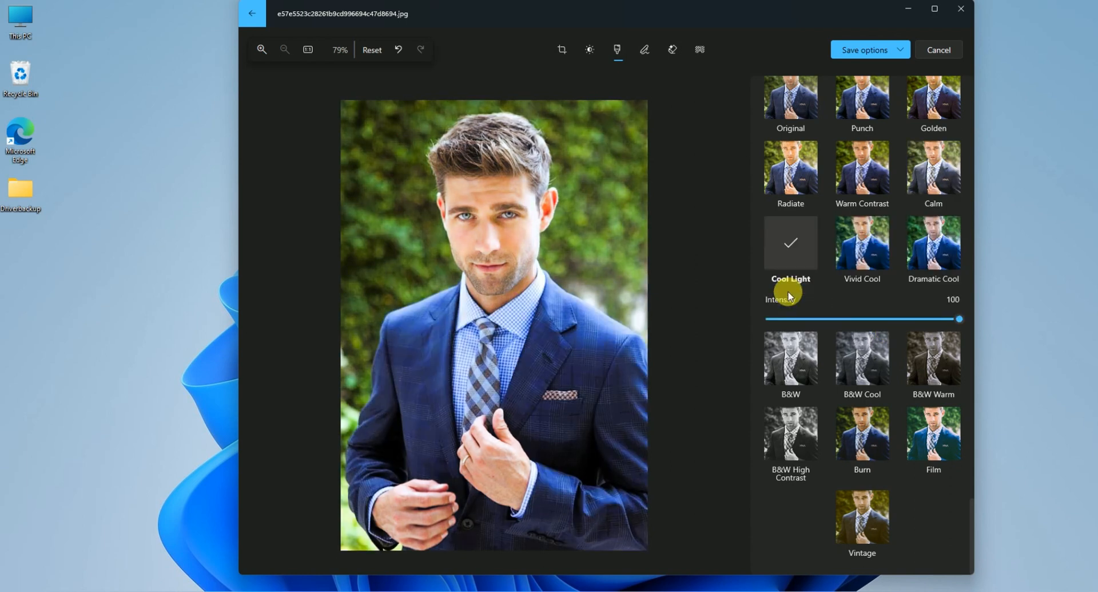
{"action": "left_click", "coordinate": [795, 359]}
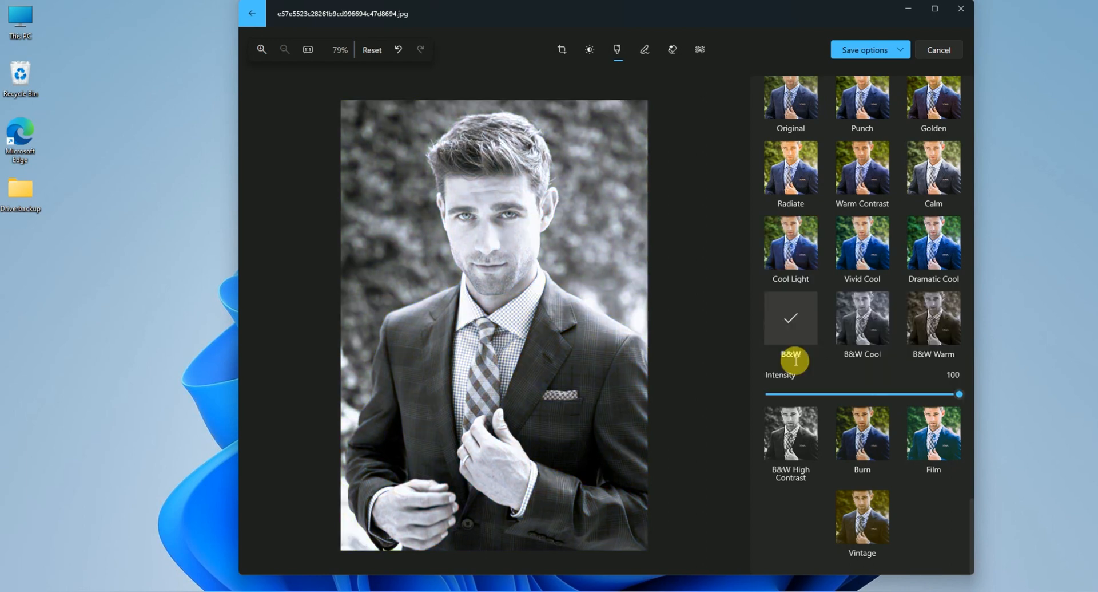
{"action": "left_click", "coordinate": [872, 336]}
{"action": "left_click", "coordinate": [929, 316]}
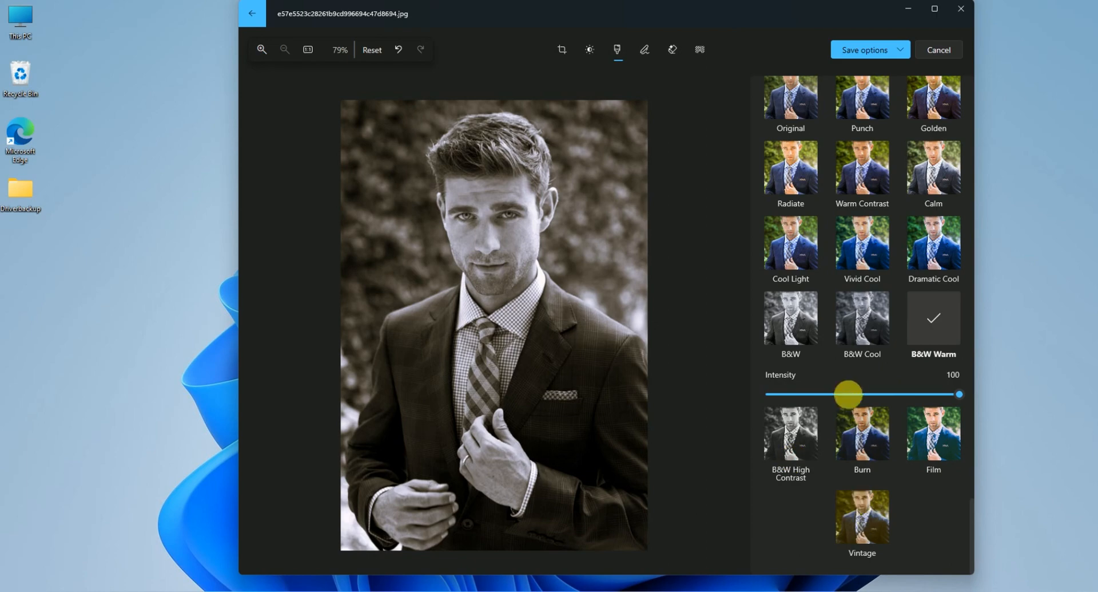
{"action": "scroll", "coordinate": [848, 395], "scroll_direction": "up", "scroll_amount": 2}
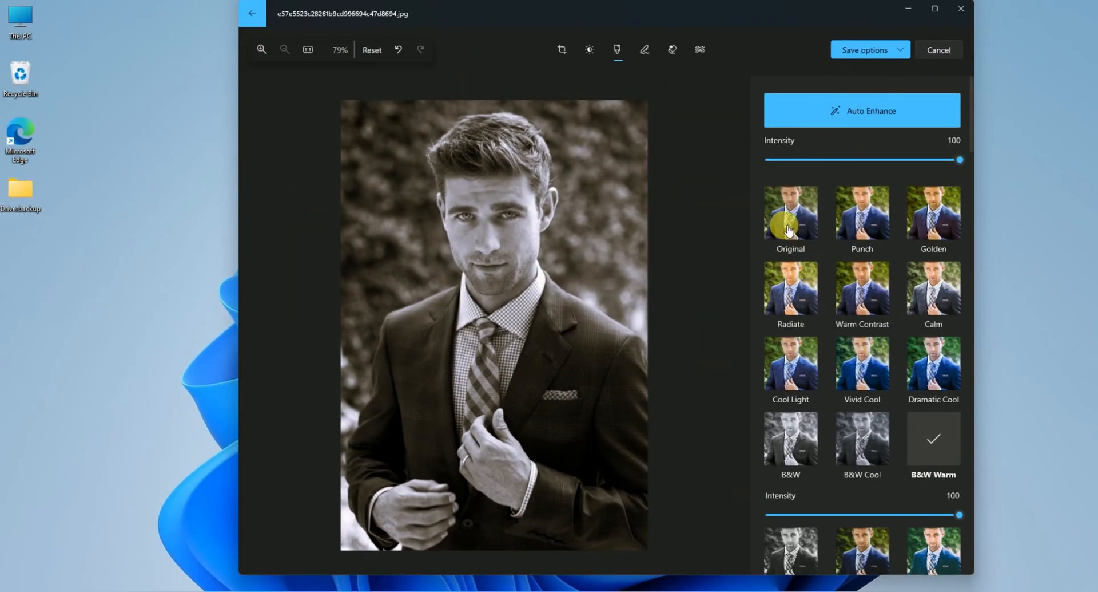
{"action": "left_click", "coordinate": [788, 228]}
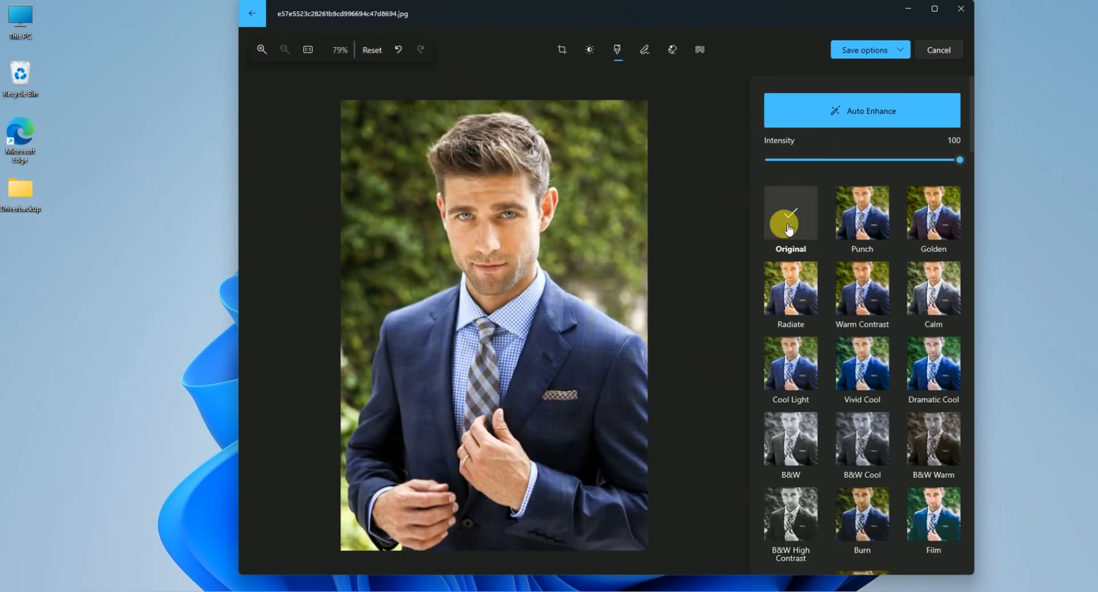
{"action": "left_click", "coordinate": [832, 117]}
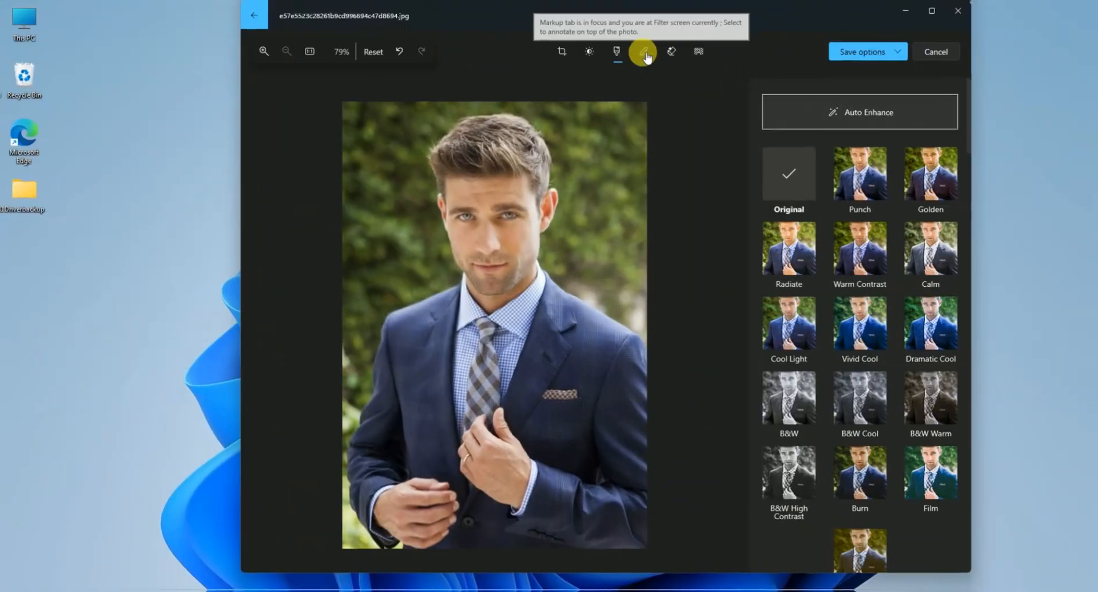
View the markup tools and try to remove the pocket square from the jacket with Generative Erase
{"action": "left_click", "coordinate": [645, 51]}
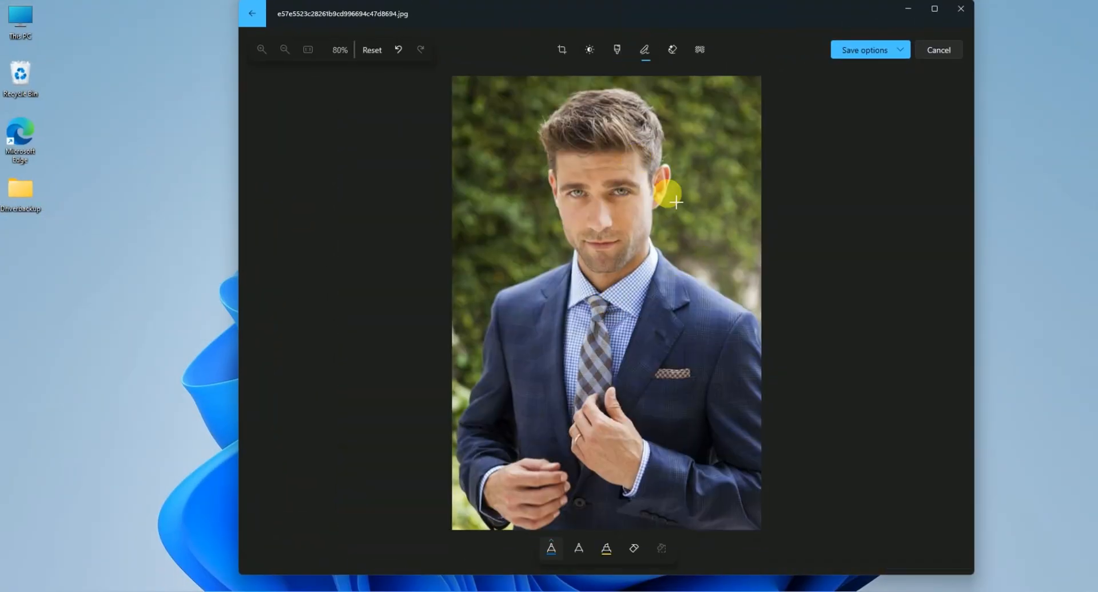
{"action": "left_click", "coordinate": [675, 52]}
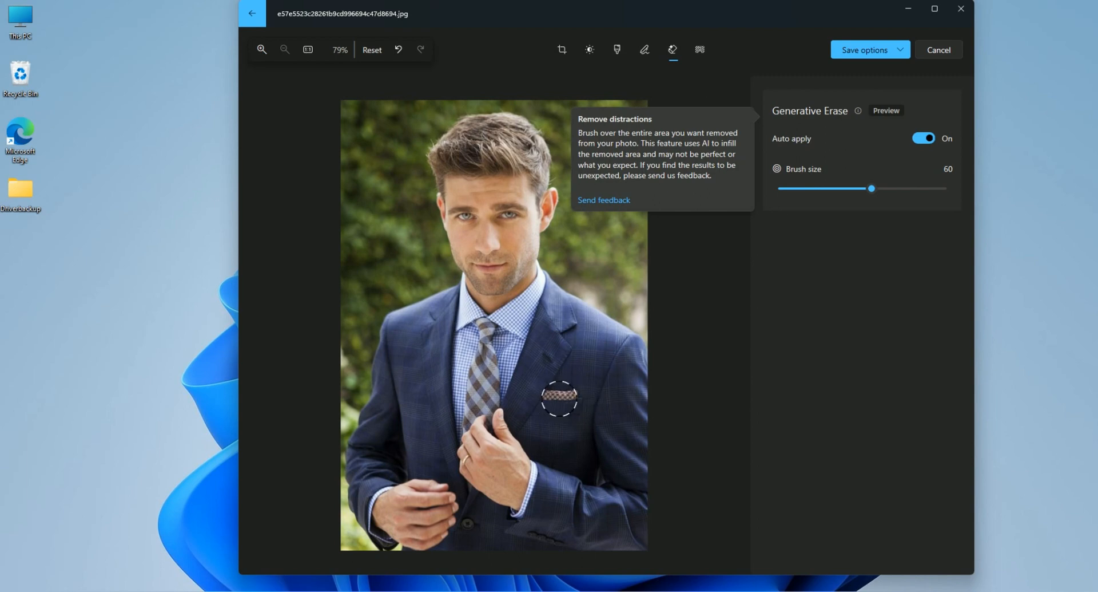
{"action": "left_click", "coordinate": [560, 398]}
{"action": "left_click_drag", "start_coordinate": [560, 398], "coordinate": [638, 389]}
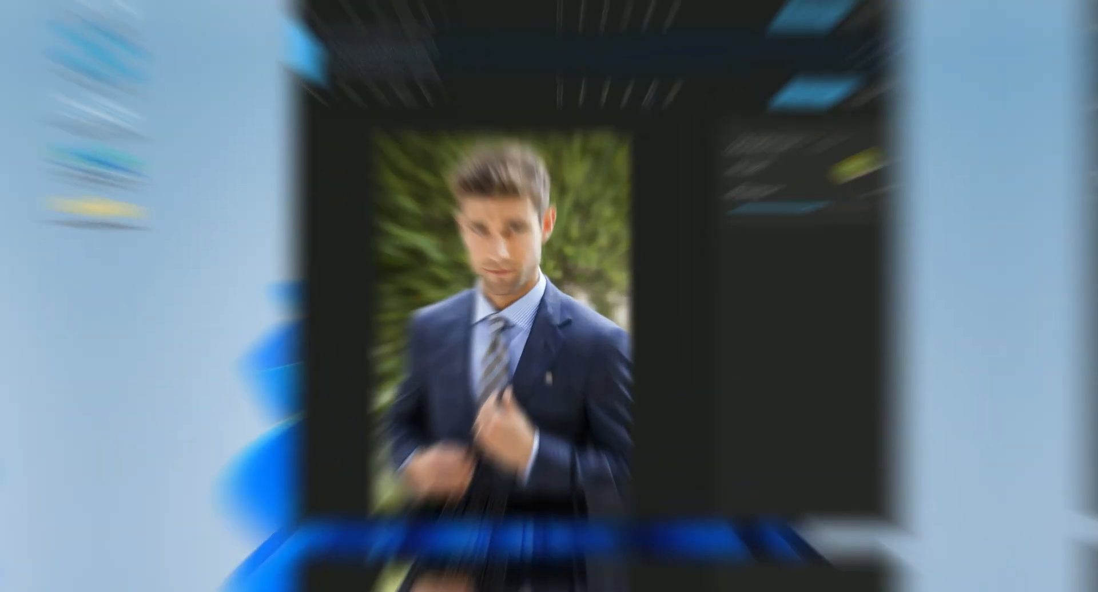
Turn automatic application of Generative Erase off and back on
{"action": "left_click", "coordinate": [925, 139]}
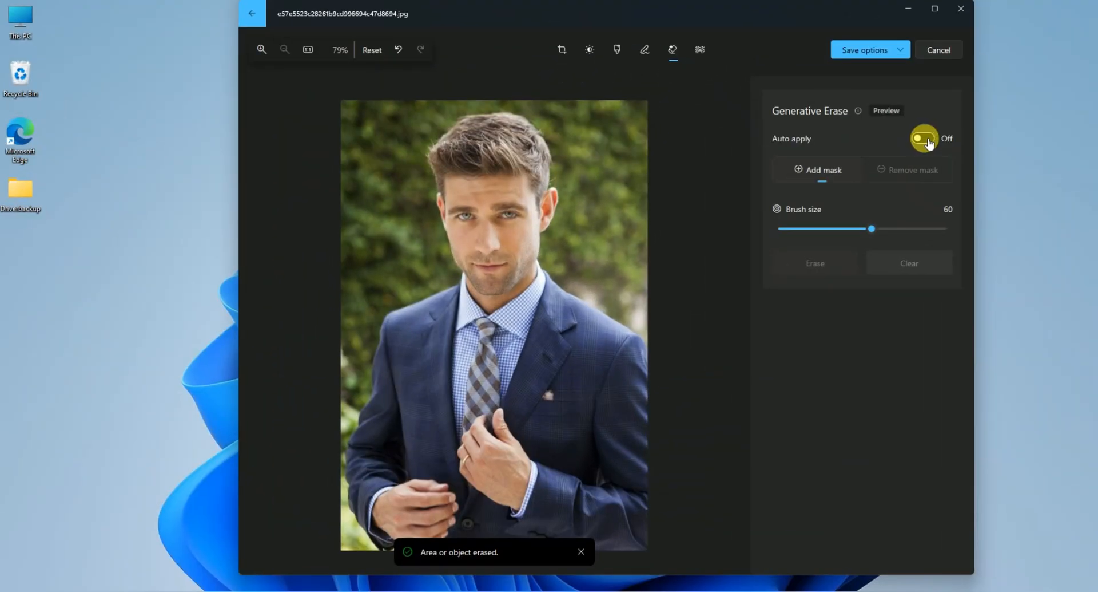
{"action": "left_click", "coordinate": [929, 143]}
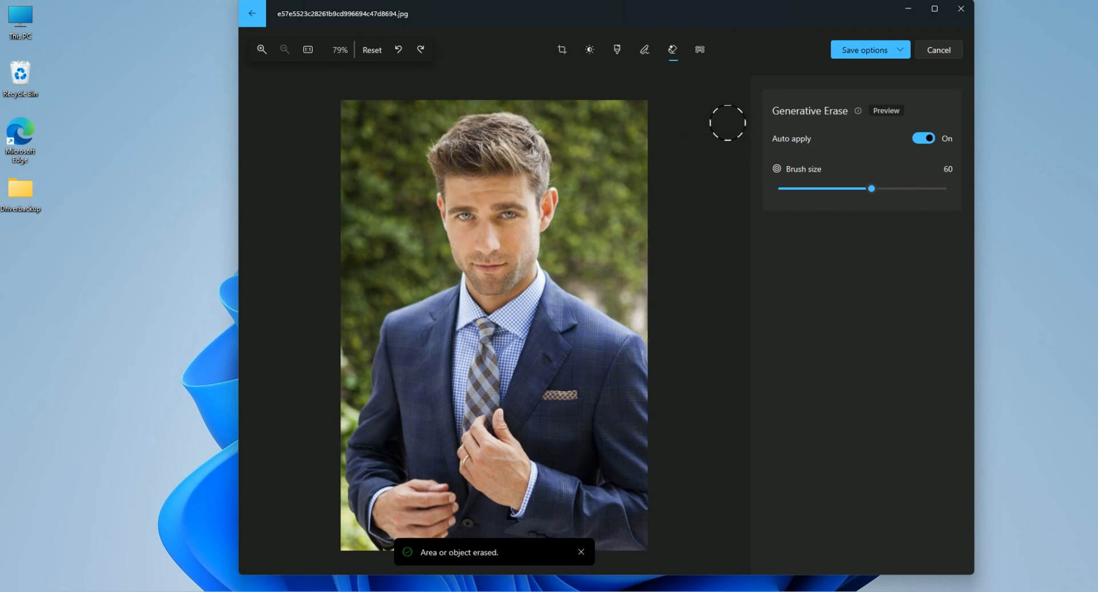
Try removing the portrait's background and replace it with solid colours, trying blue 859bed and 5071eb before settling on dark 2c2f36
{"action": "left_click", "coordinate": [701, 51]}
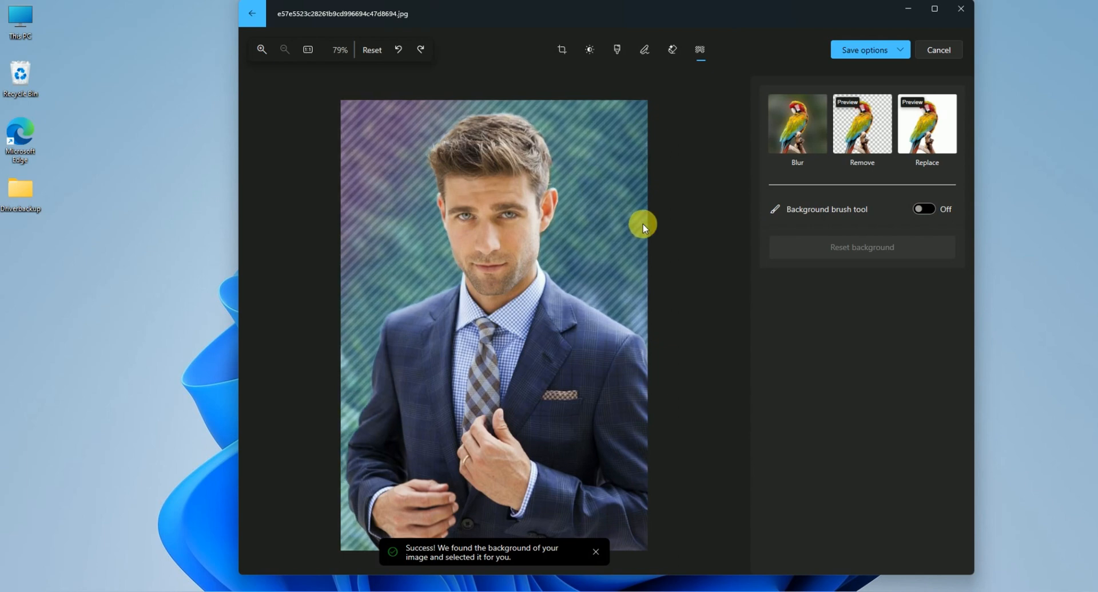
{"action": "left_click", "coordinate": [876, 129]}
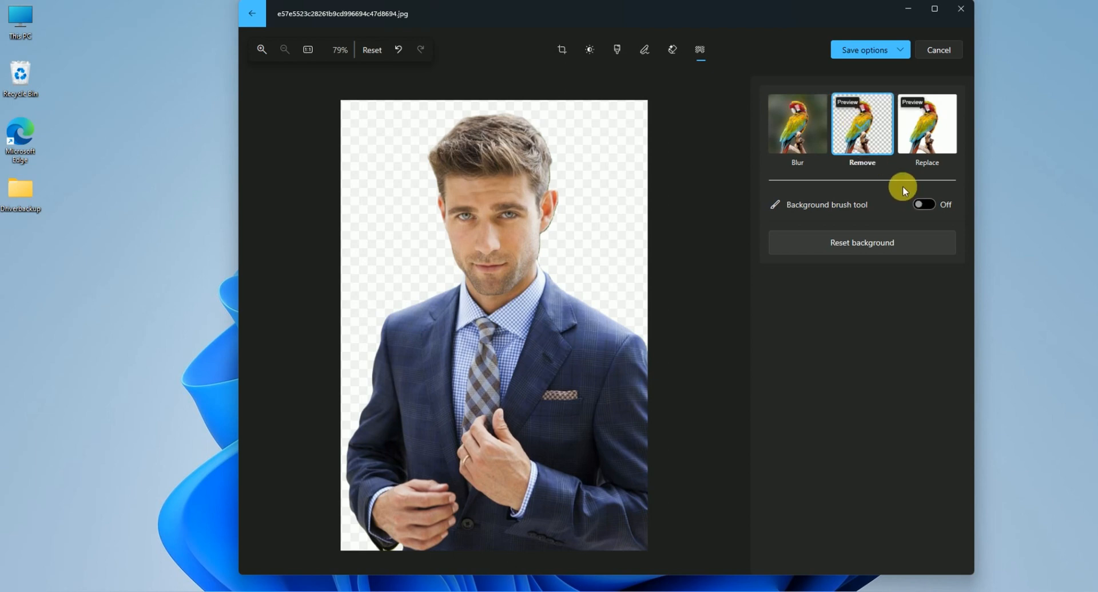
{"action": "left_click", "coordinate": [934, 132]}
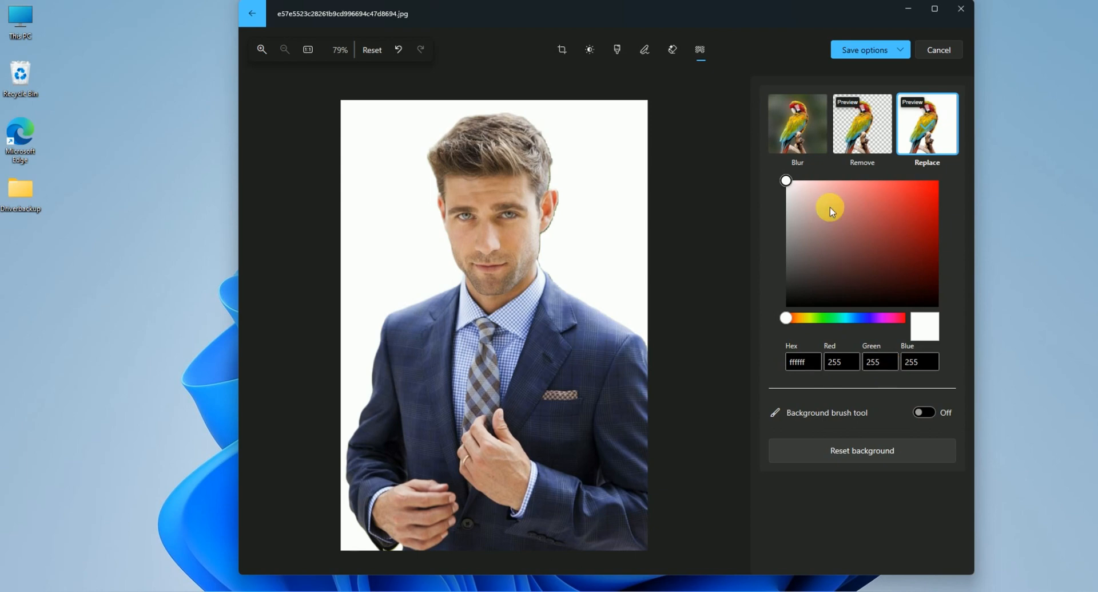
{"action": "left_click_drag", "start_coordinate": [785, 318], "coordinate": [863, 319]}
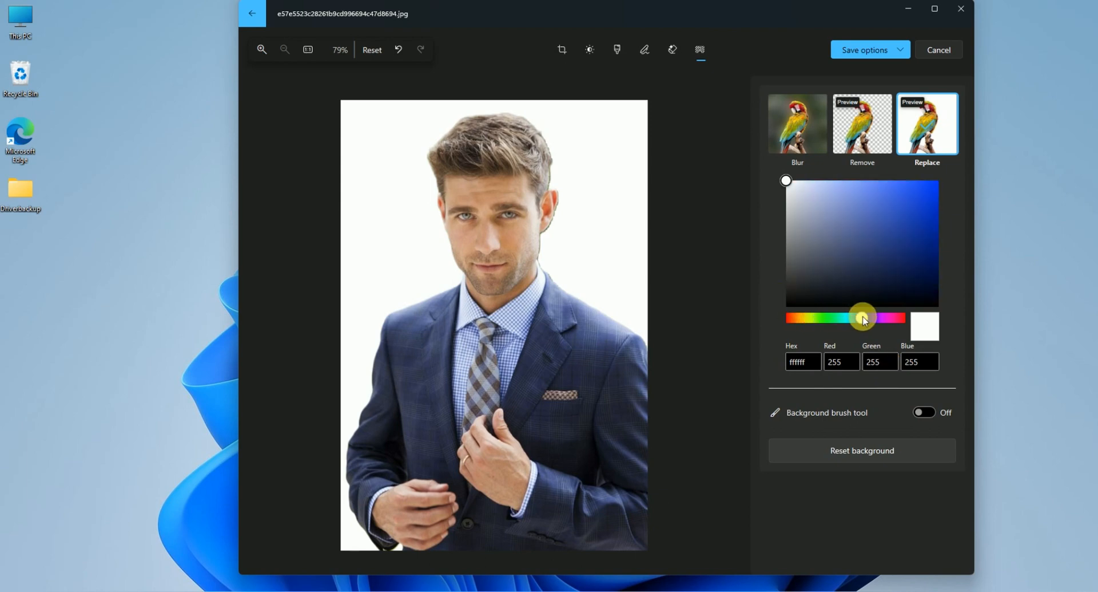
{"action": "left_click", "coordinate": [854, 189]}
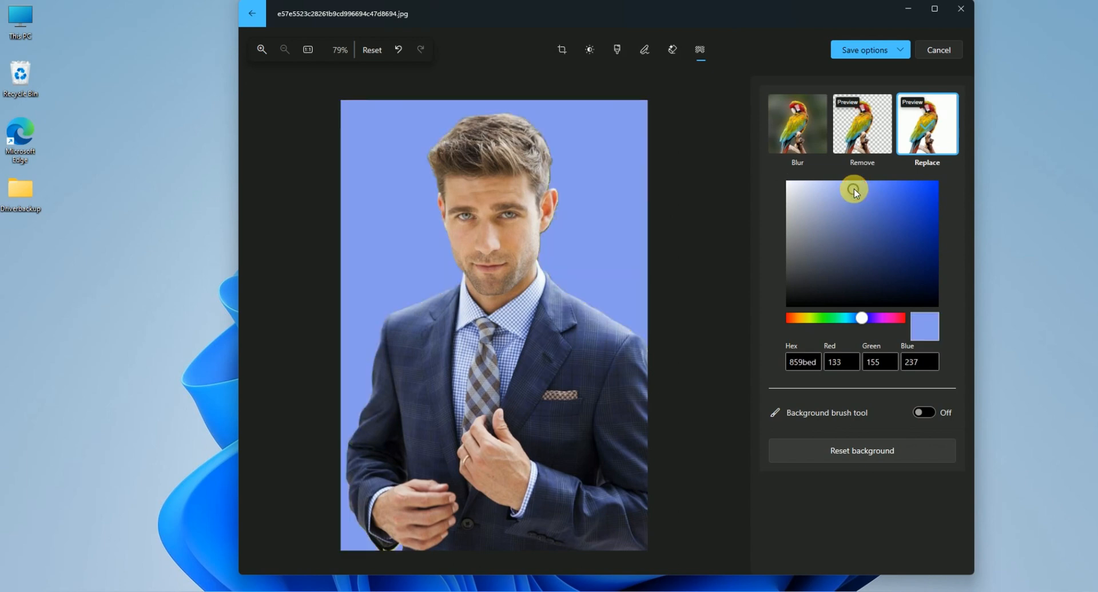
{"action": "left_click", "coordinate": [888, 191]}
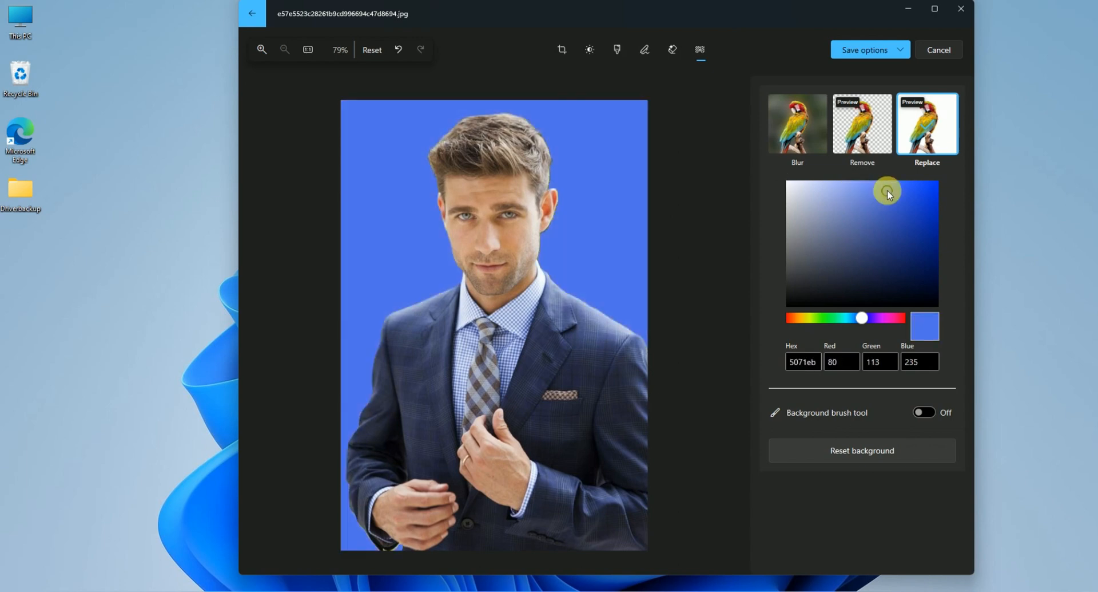
{"action": "left_click", "coordinate": [800, 279]}
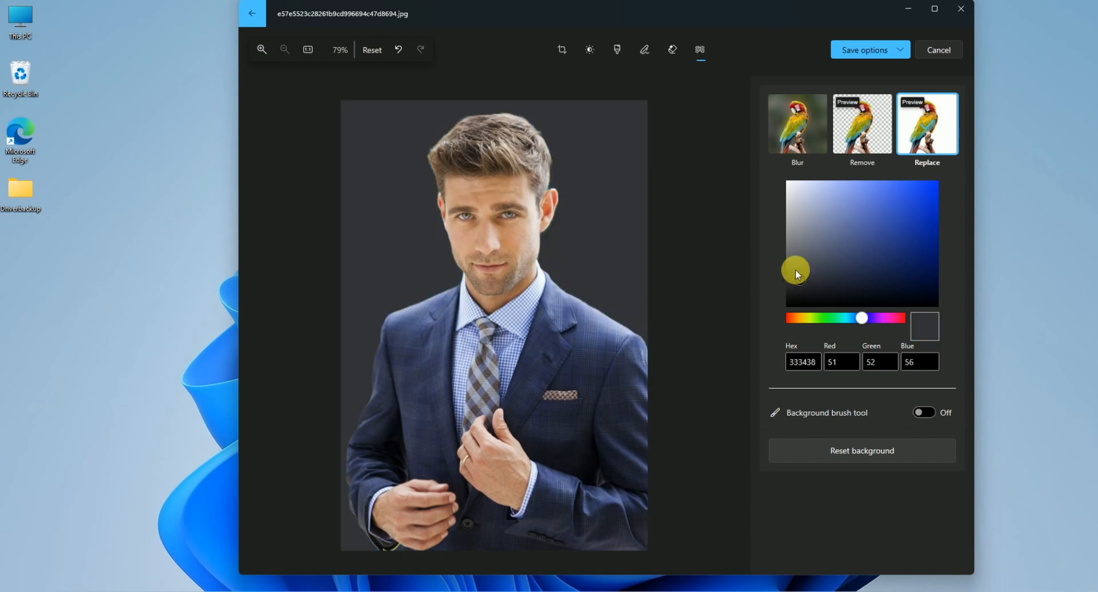
{"action": "left_click_drag", "start_coordinate": [796, 283], "coordinate": [814, 284]}
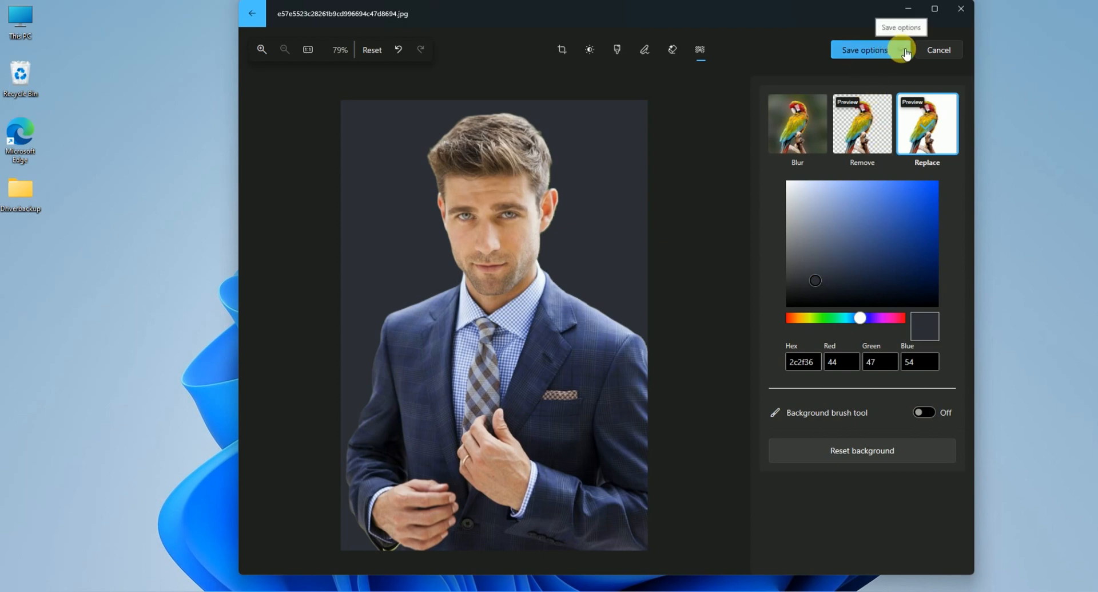
Save a copy of the edited portrait to the Desktop as e57e5523c28261b9cd996694c47d86944.jpg, and open the saved file to check it before closing
{"action": "left_click", "coordinate": [905, 52]}
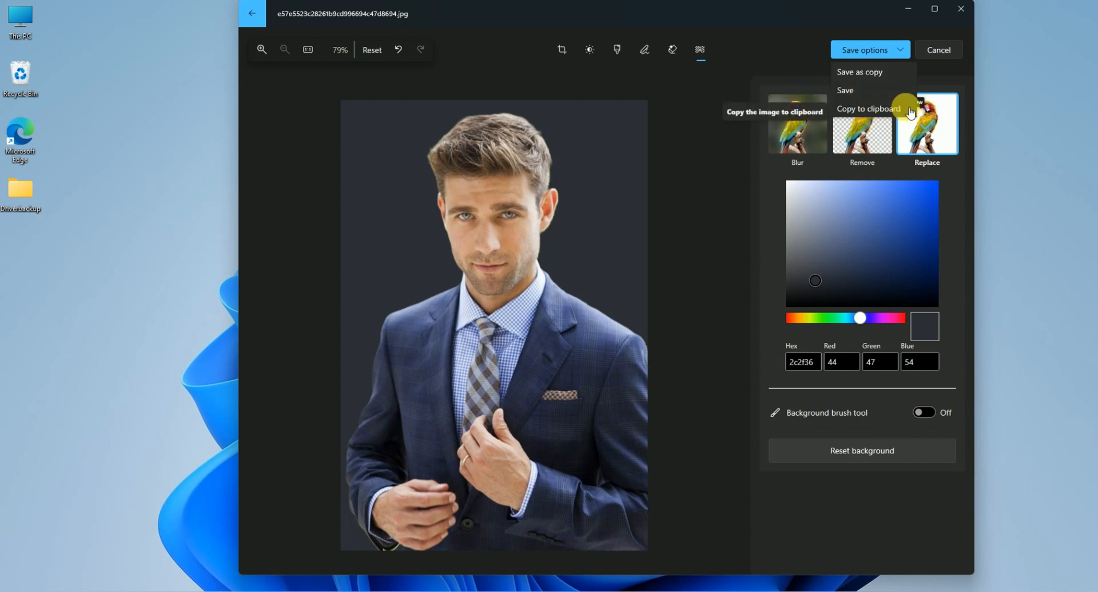
{"action": "left_click", "coordinate": [870, 73]}
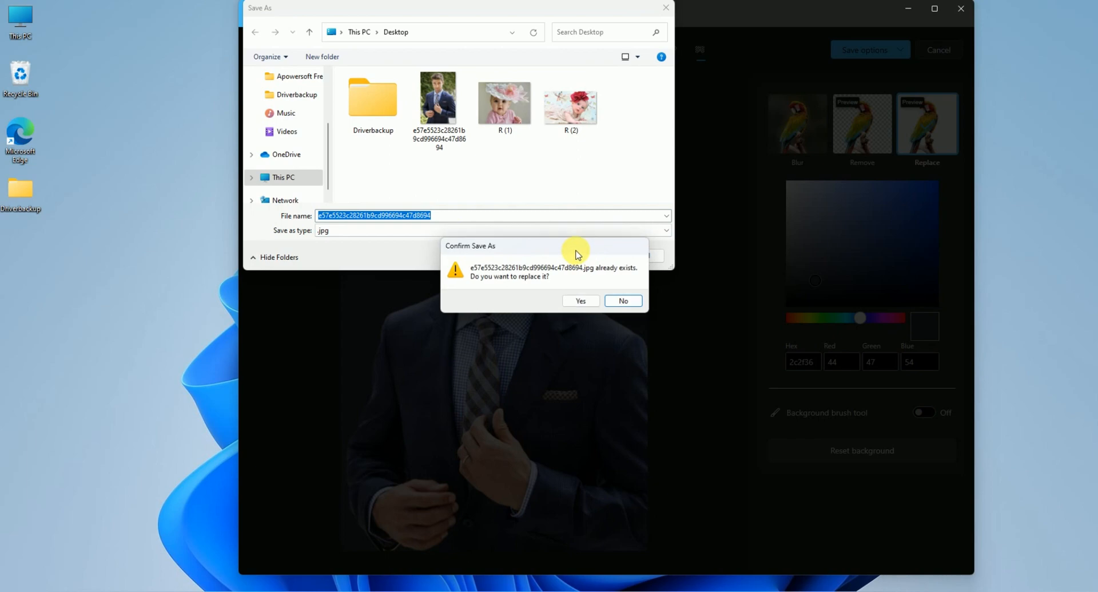
{"action": "left_click", "coordinate": [611, 300]}
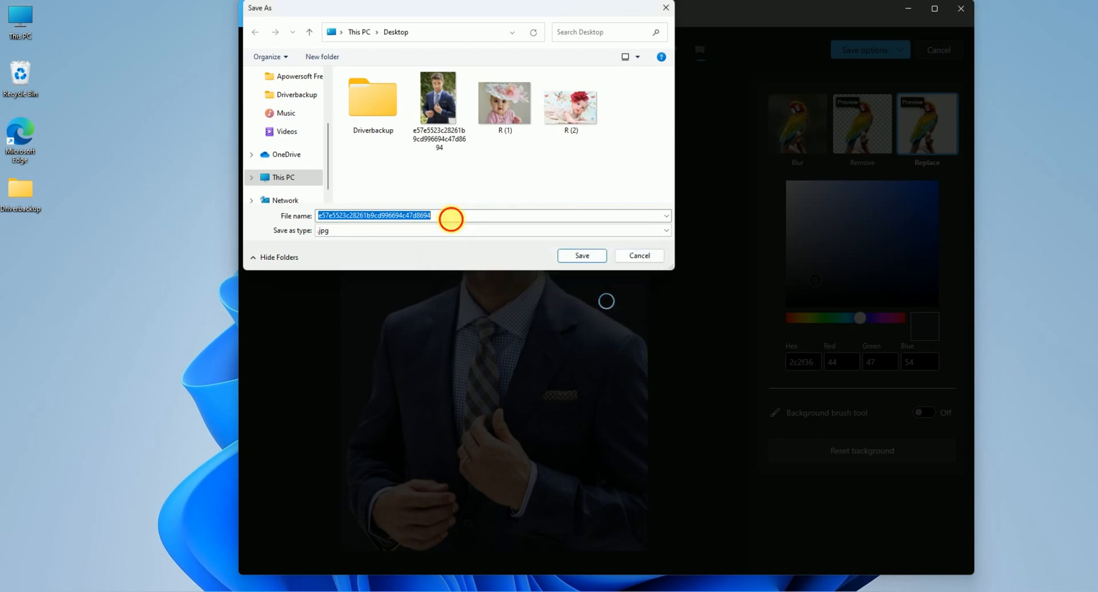
{"action": "left_click", "coordinate": [455, 219]}
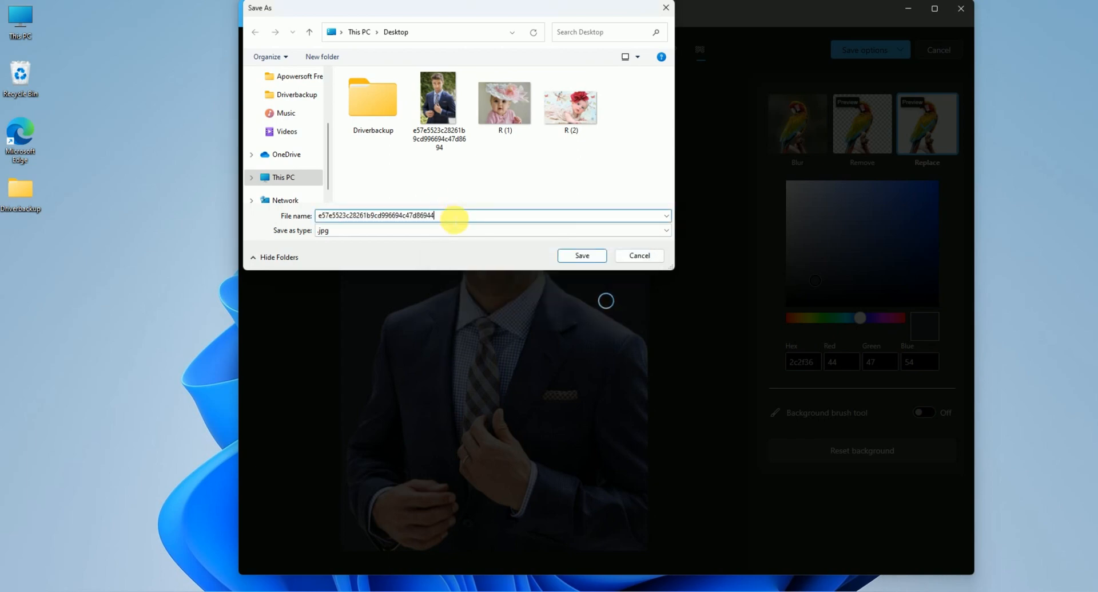
{"action": "left_click", "coordinate": [582, 256]}
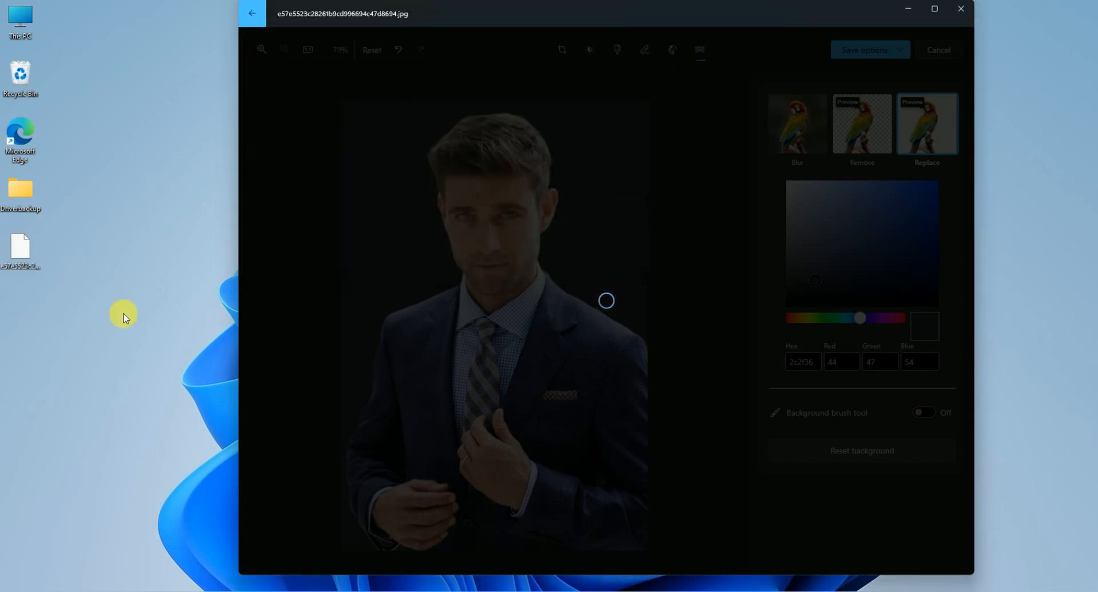
{"action": "double_click", "coordinate": [21, 245]}
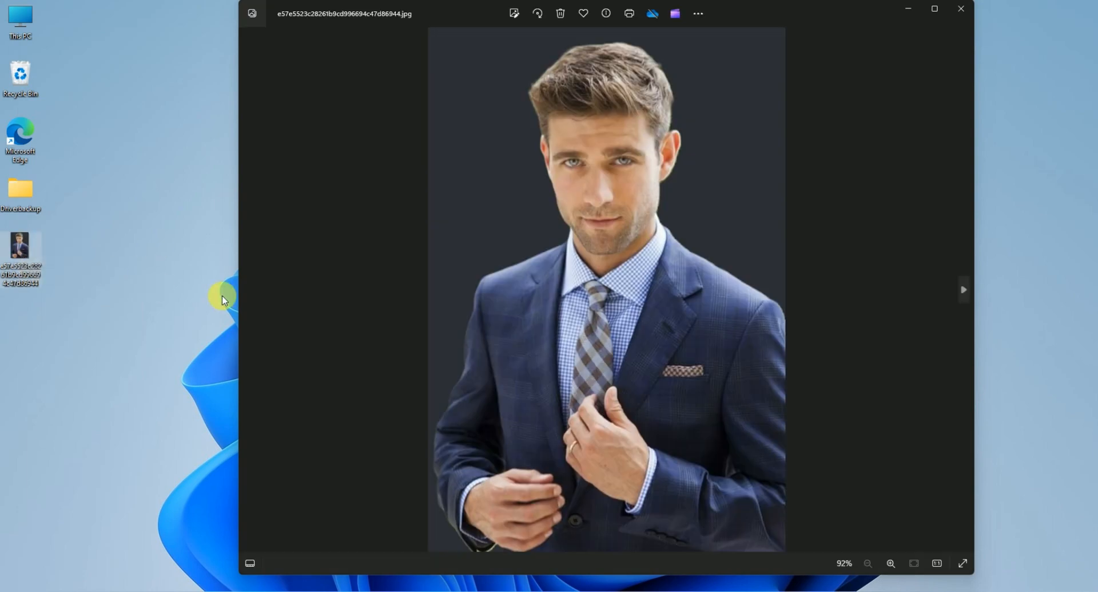
{"action": "left_click", "coordinate": [961, 15]}
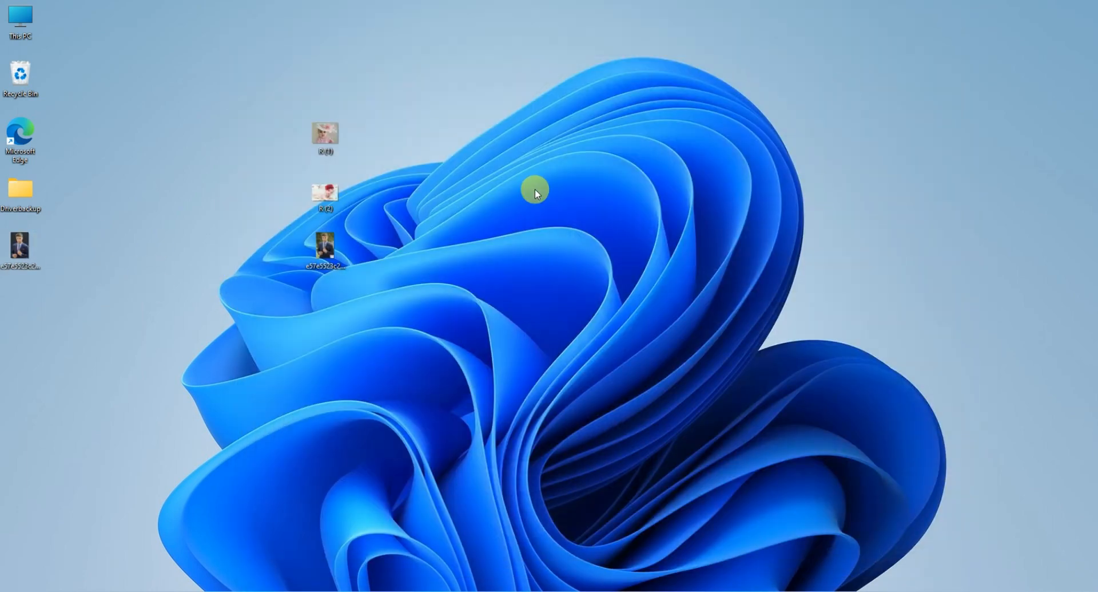
Open the desktop image R (1).jpg in Photos and start editing it
{"action": "right_click", "coordinate": [329, 135]}
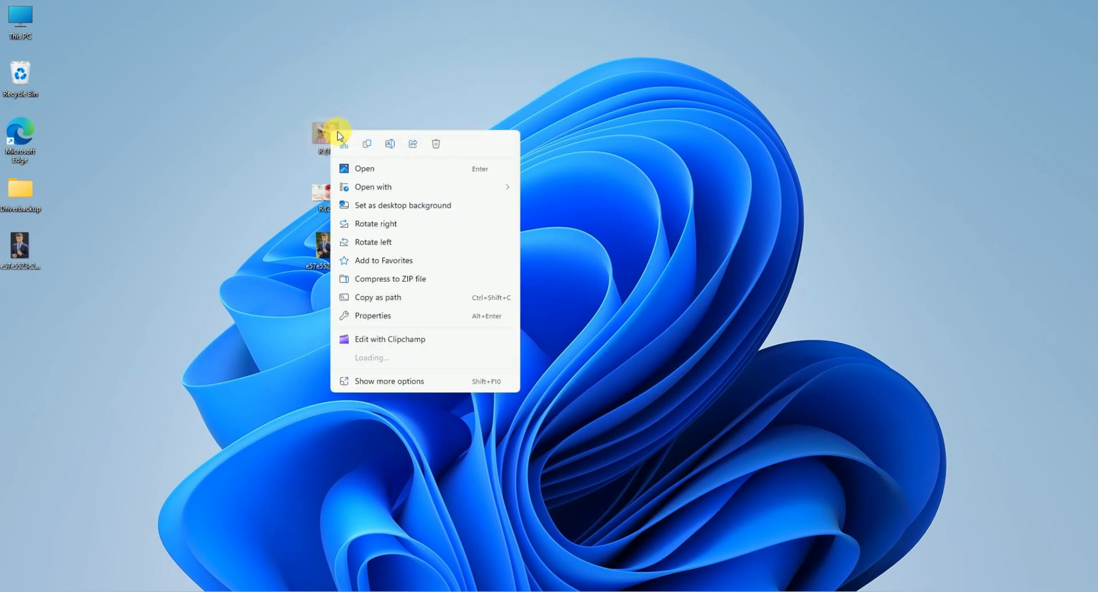
{"action": "mouse_move", "coordinate": [420, 185]}
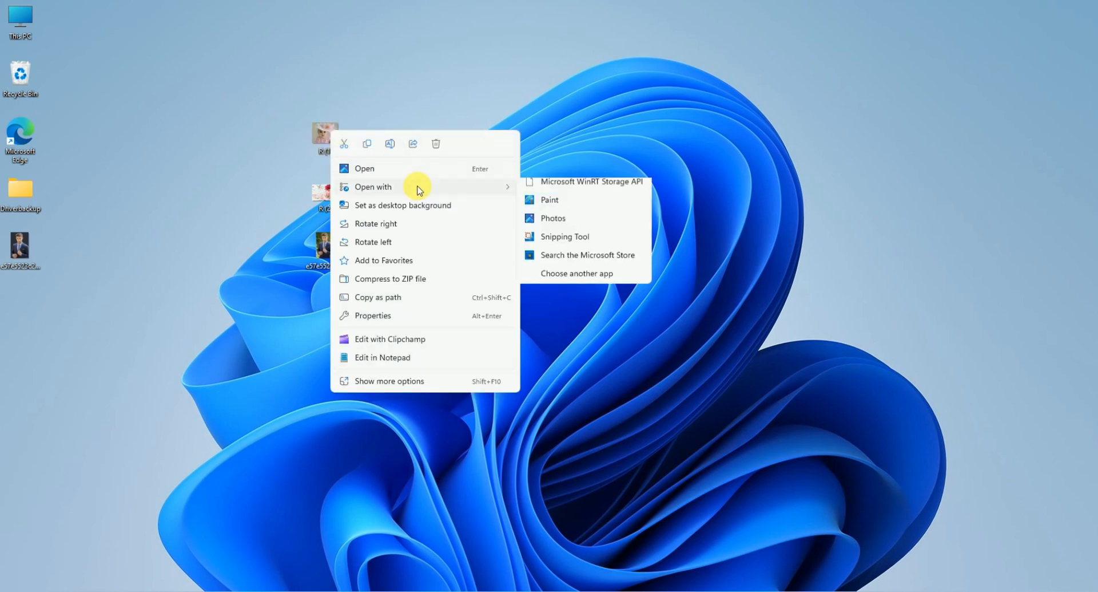
{"action": "left_click", "coordinate": [561, 226]}
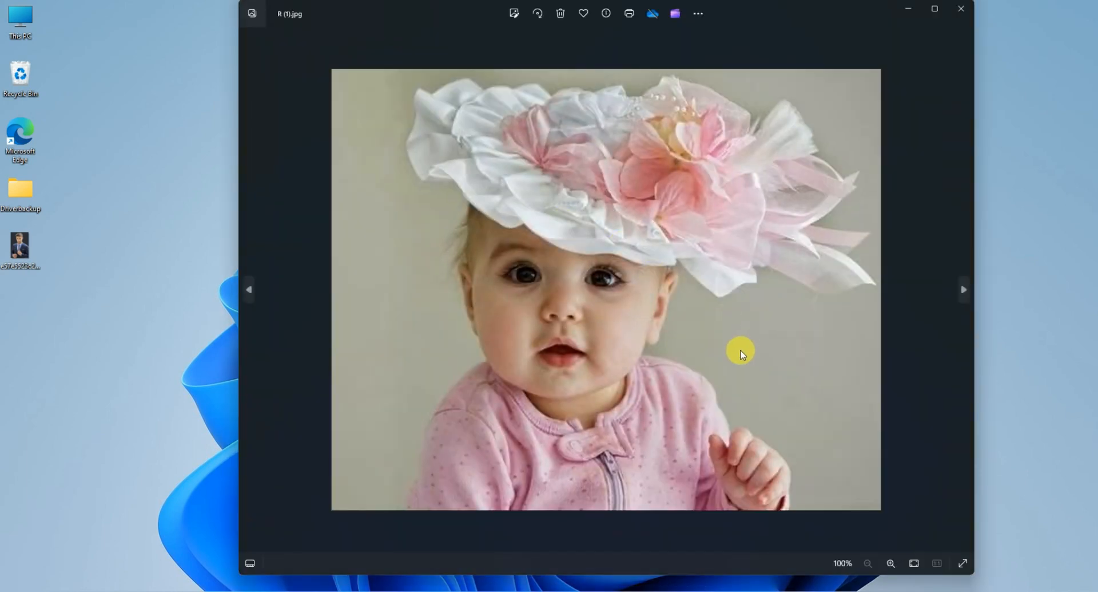
{"action": "key", "text": "ctrl+e"}
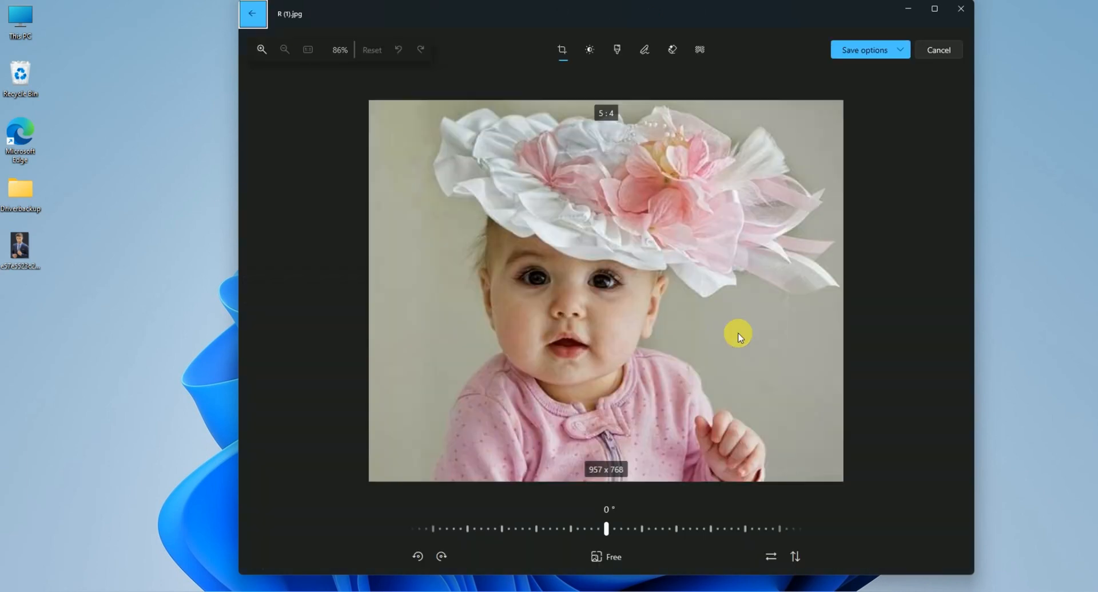
Try background removal on R (1).jpg, then test replacement colours e85d5d, 6e1212, 16126e and 291e1e, choosing dark brown 290b0b, and view the save options
{"action": "left_click", "coordinate": [705, 50]}
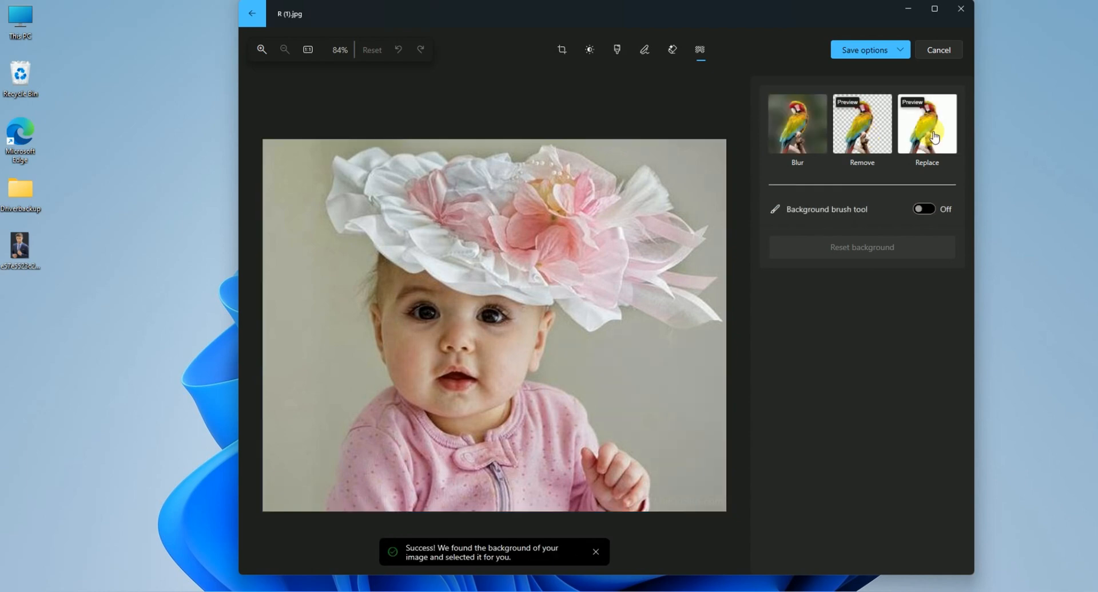
{"action": "left_click", "coordinate": [863, 126]}
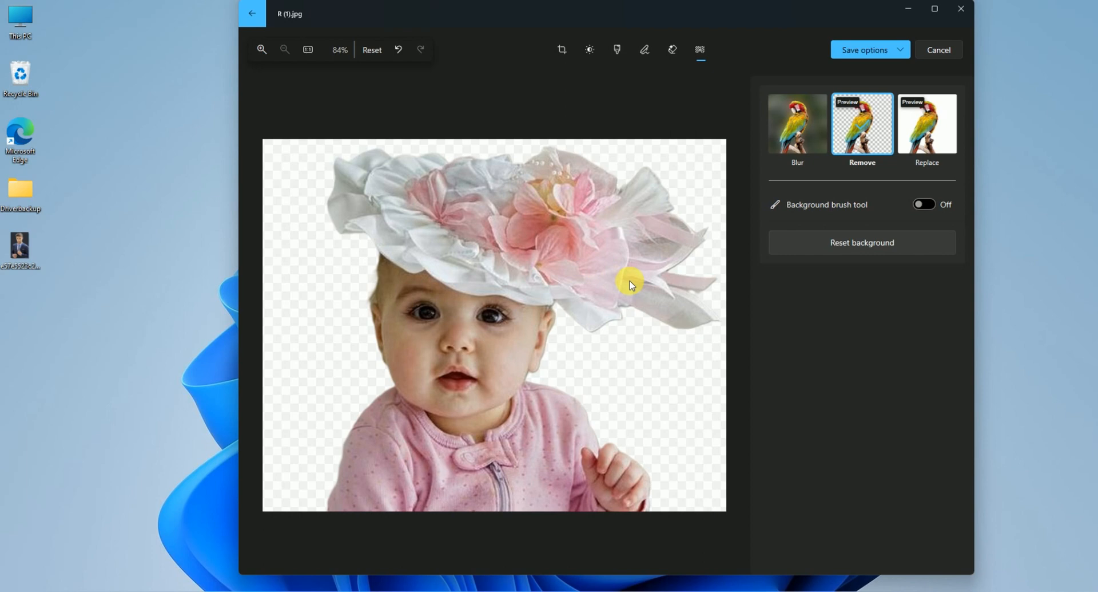
{"action": "left_click", "coordinate": [932, 125]}
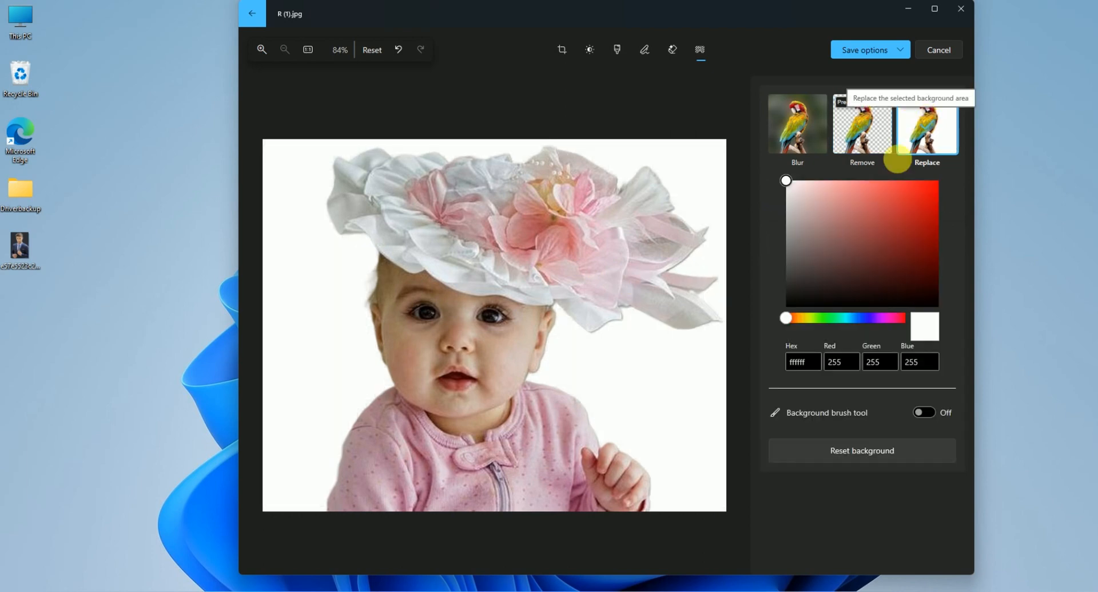
{"action": "left_click", "coordinate": [878, 193]}
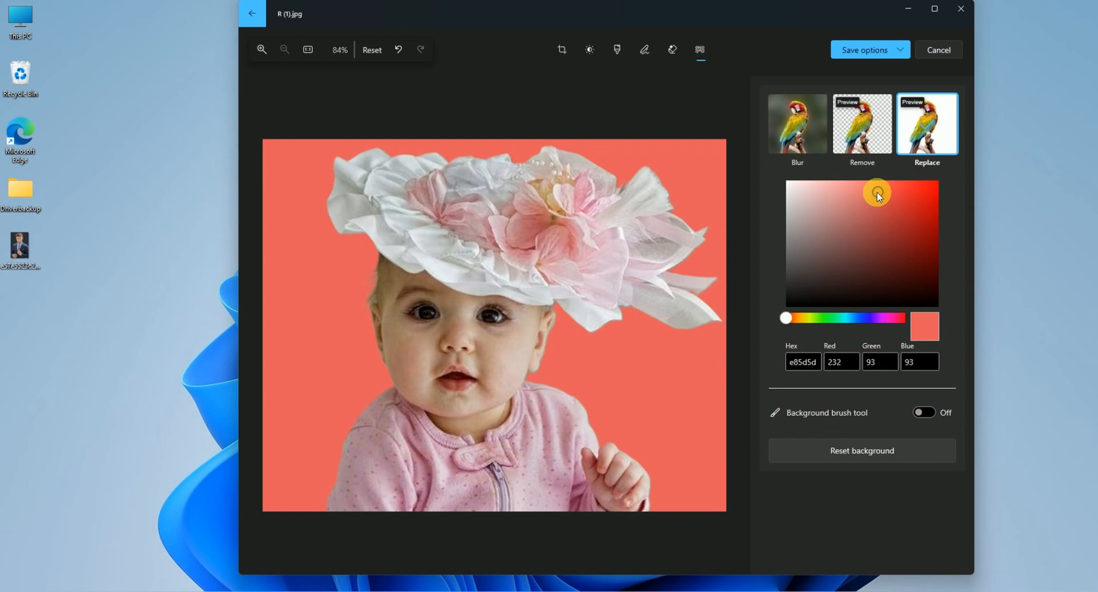
{"action": "left_click_drag", "start_coordinate": [905, 187], "coordinate": [916, 256]}
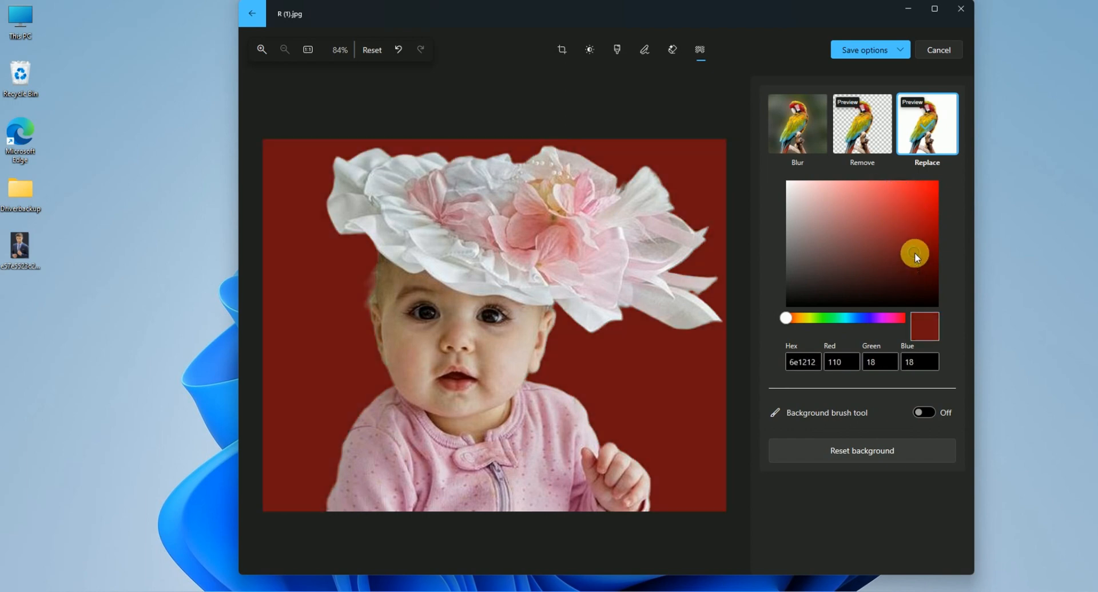
{"action": "left_click", "coordinate": [867, 317]}
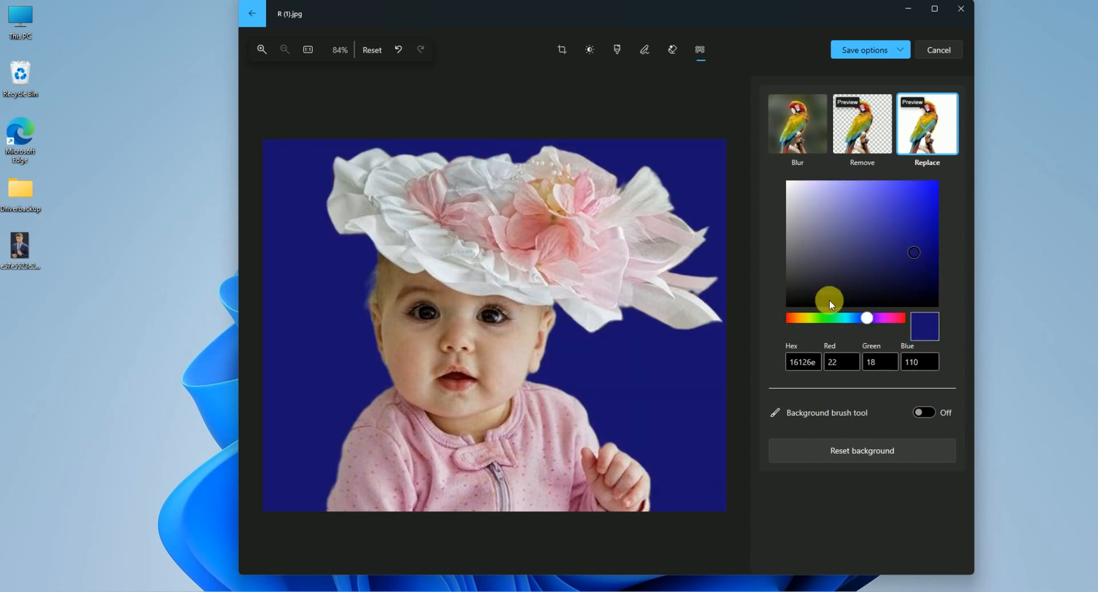
{"action": "left_click_drag", "start_coordinate": [793, 298], "coordinate": [826, 286]}
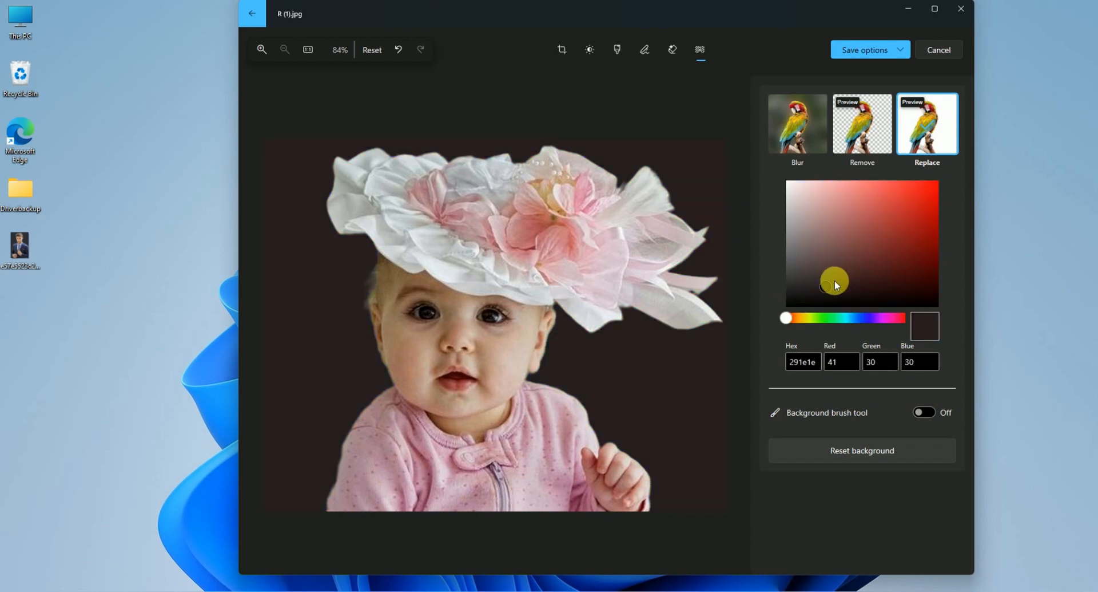
{"action": "left_click", "coordinate": [895, 286]}
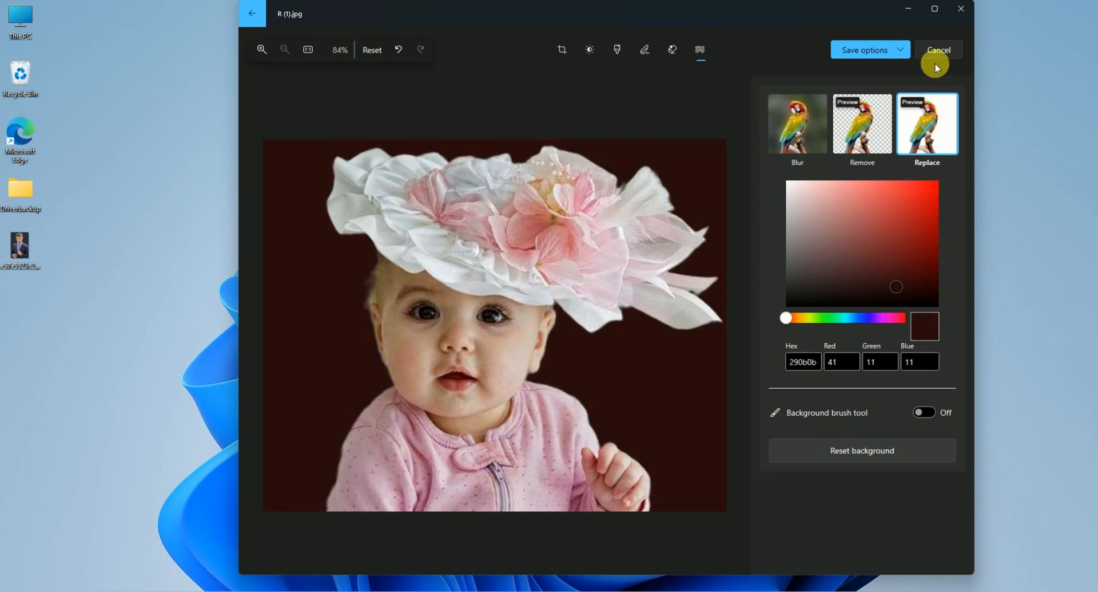
{"action": "left_click", "coordinate": [903, 53]}
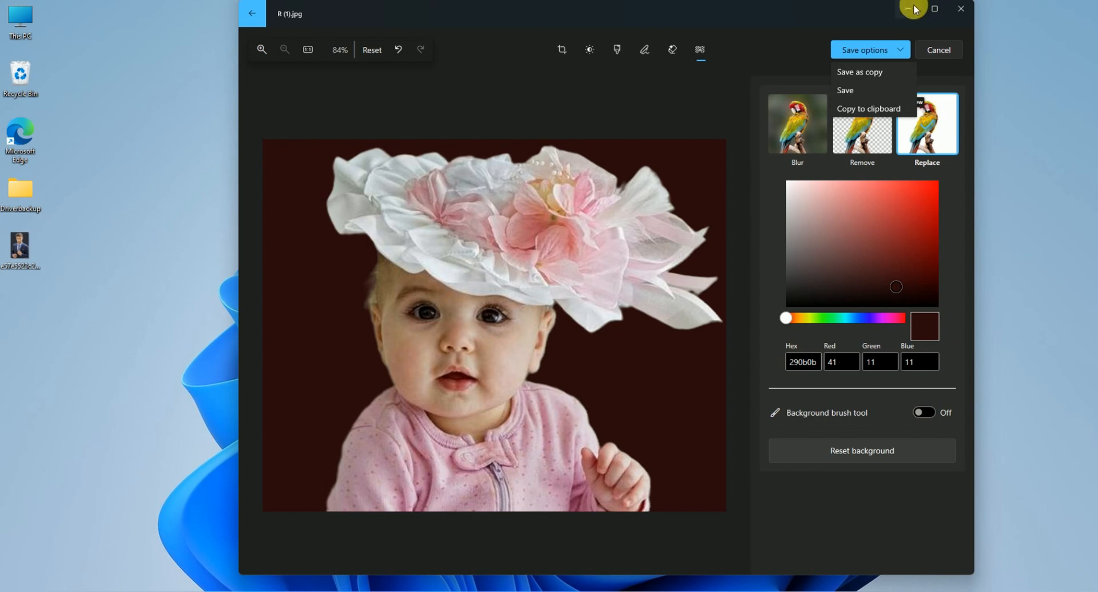
Minimize the R (1).jpg window, open the desktop image R (2).jpg in Photos and start editing it
{"action": "left_click", "coordinate": [913, 9]}
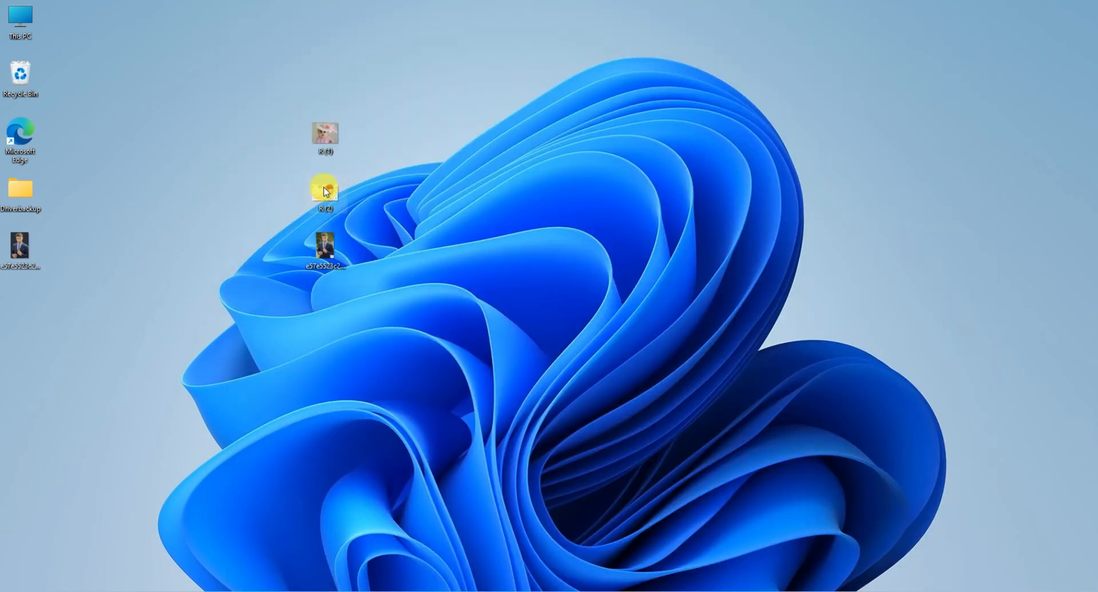
{"action": "right_click", "coordinate": [324, 187]}
{"action": "mouse_move", "coordinate": [418, 243]}
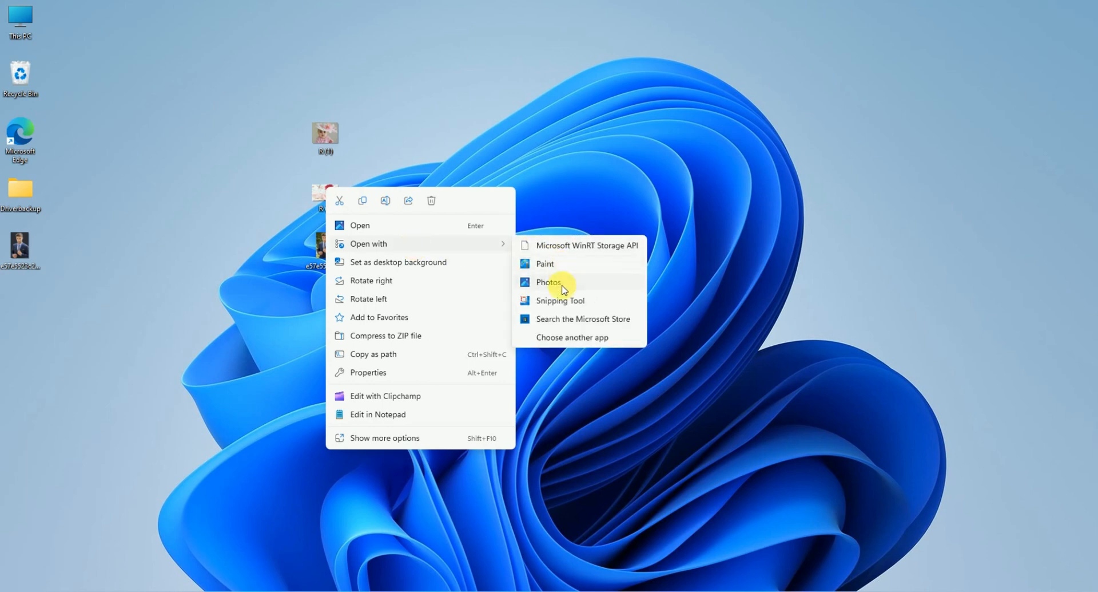
{"action": "left_click", "coordinate": [559, 282]}
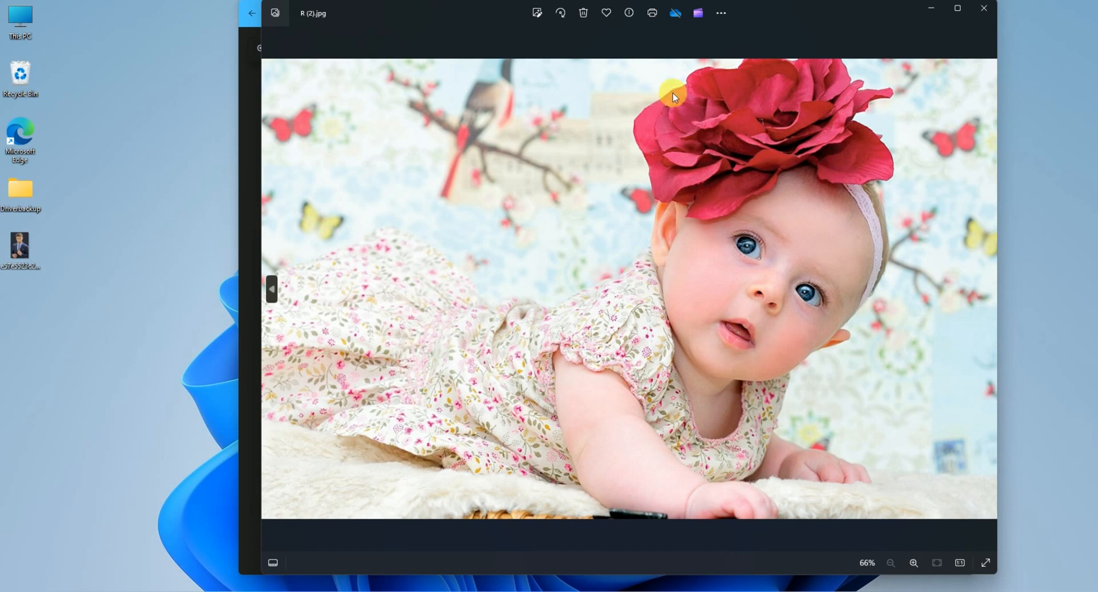
{"action": "left_click", "coordinate": [537, 12]}
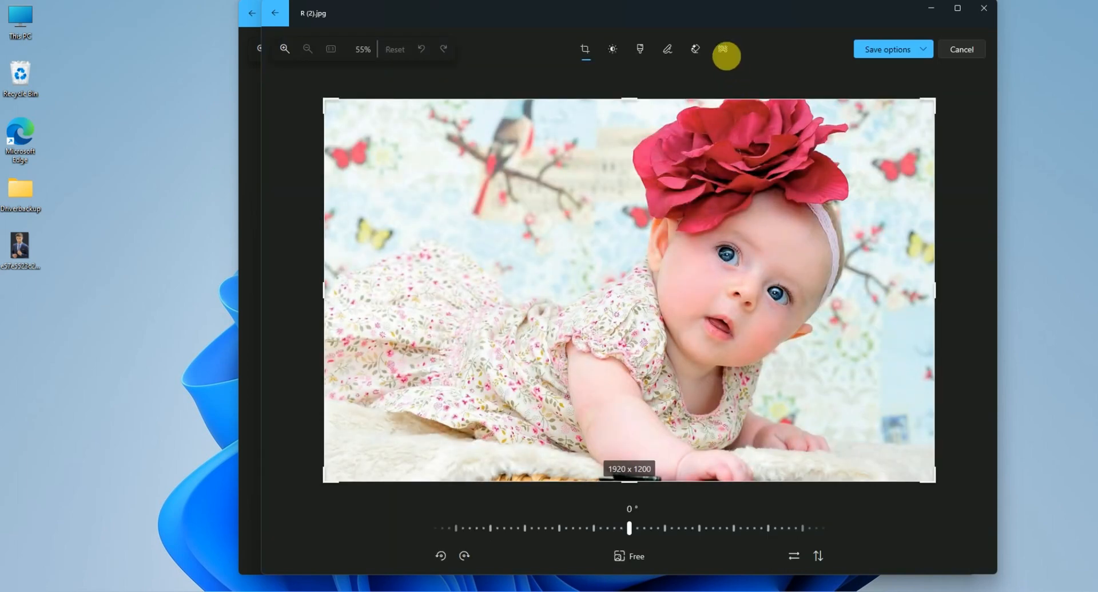
Replace the background of R (2).jpg with a solid colour, trying dark red 450909 before settling on near-black 1f1e1e
{"action": "left_click", "coordinate": [724, 50]}
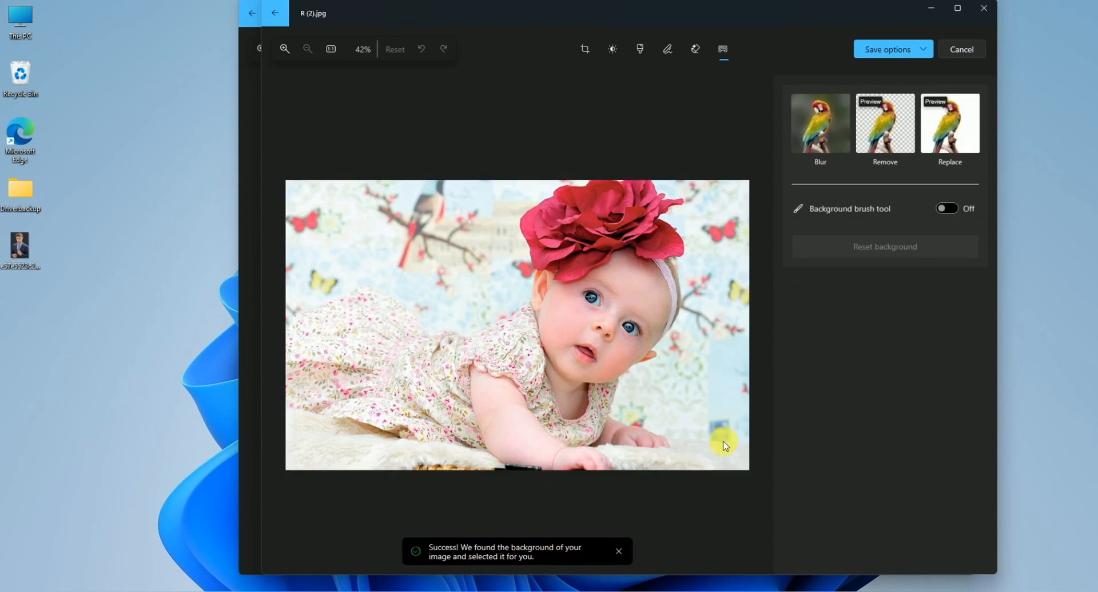
{"action": "left_click", "coordinate": [952, 127]}
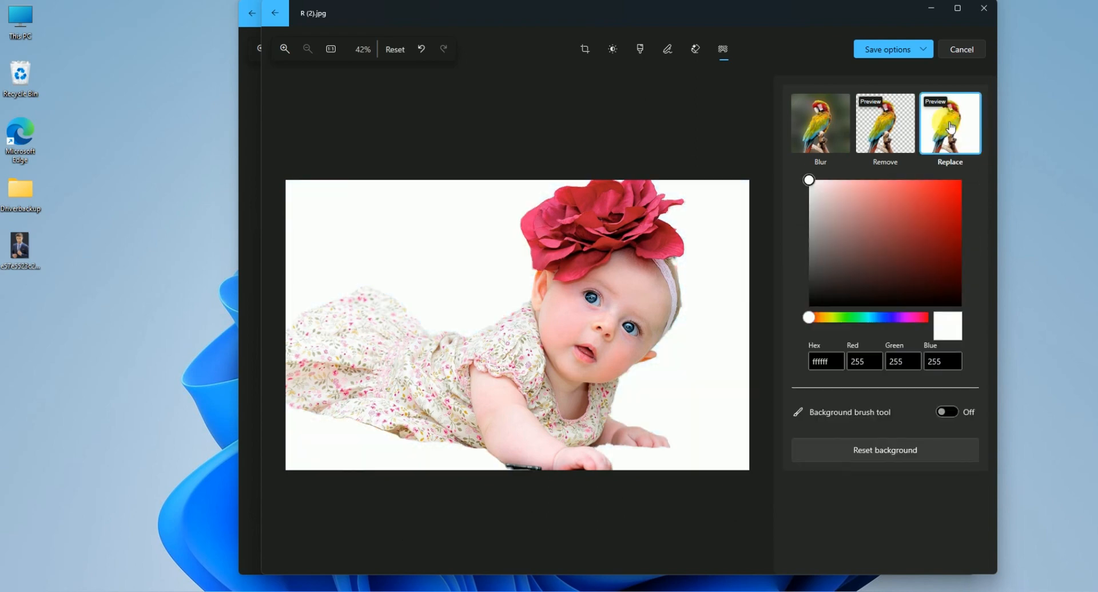
{"action": "left_click", "coordinate": [942, 272]}
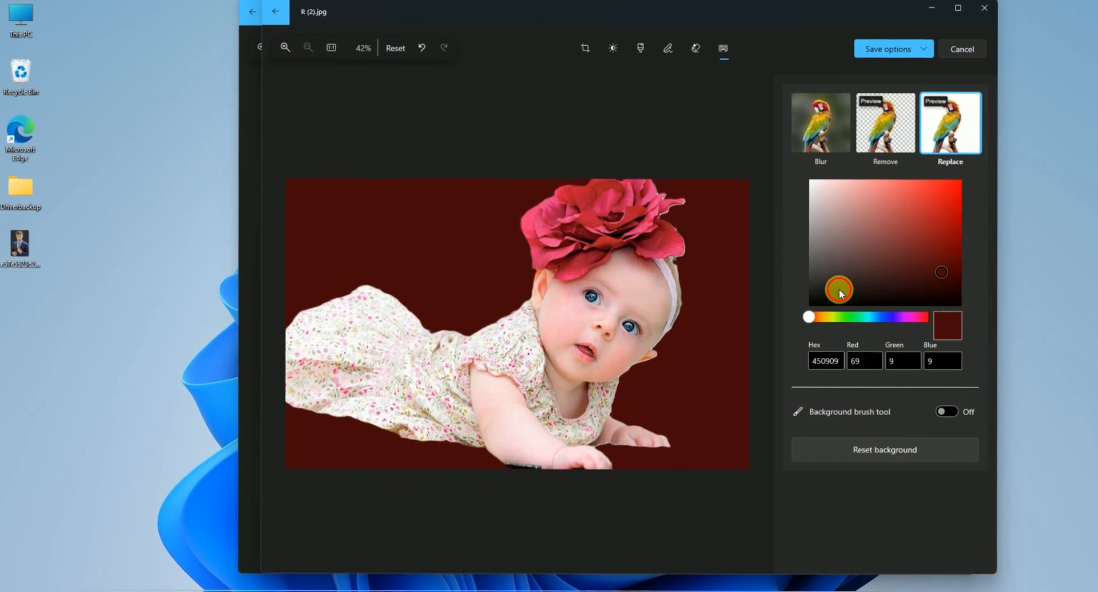
{"action": "left_click_drag", "start_coordinate": [840, 292], "coordinate": [812, 287]}
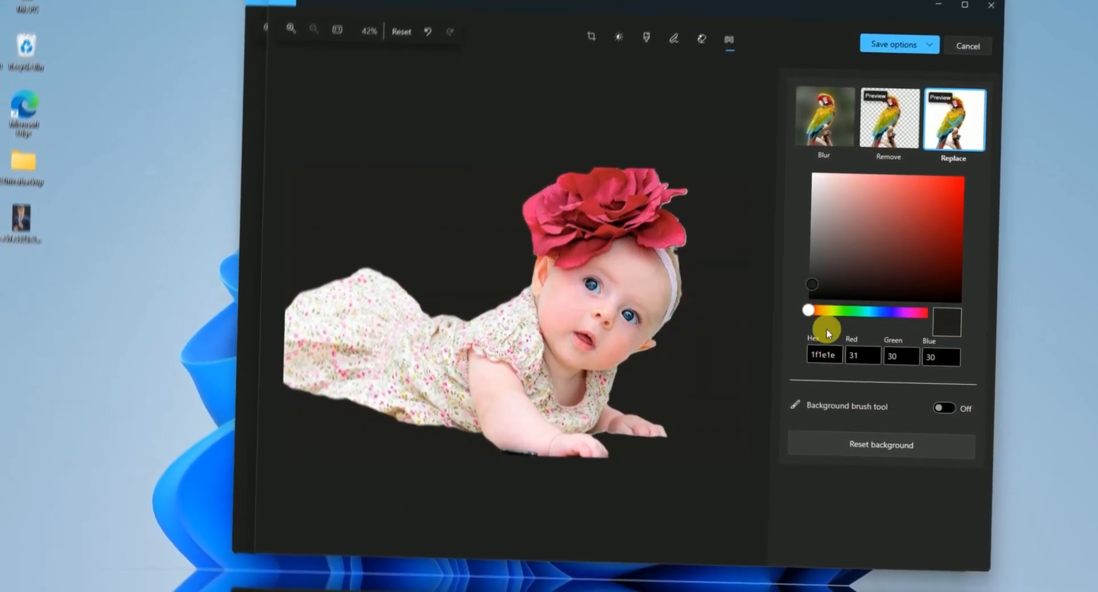